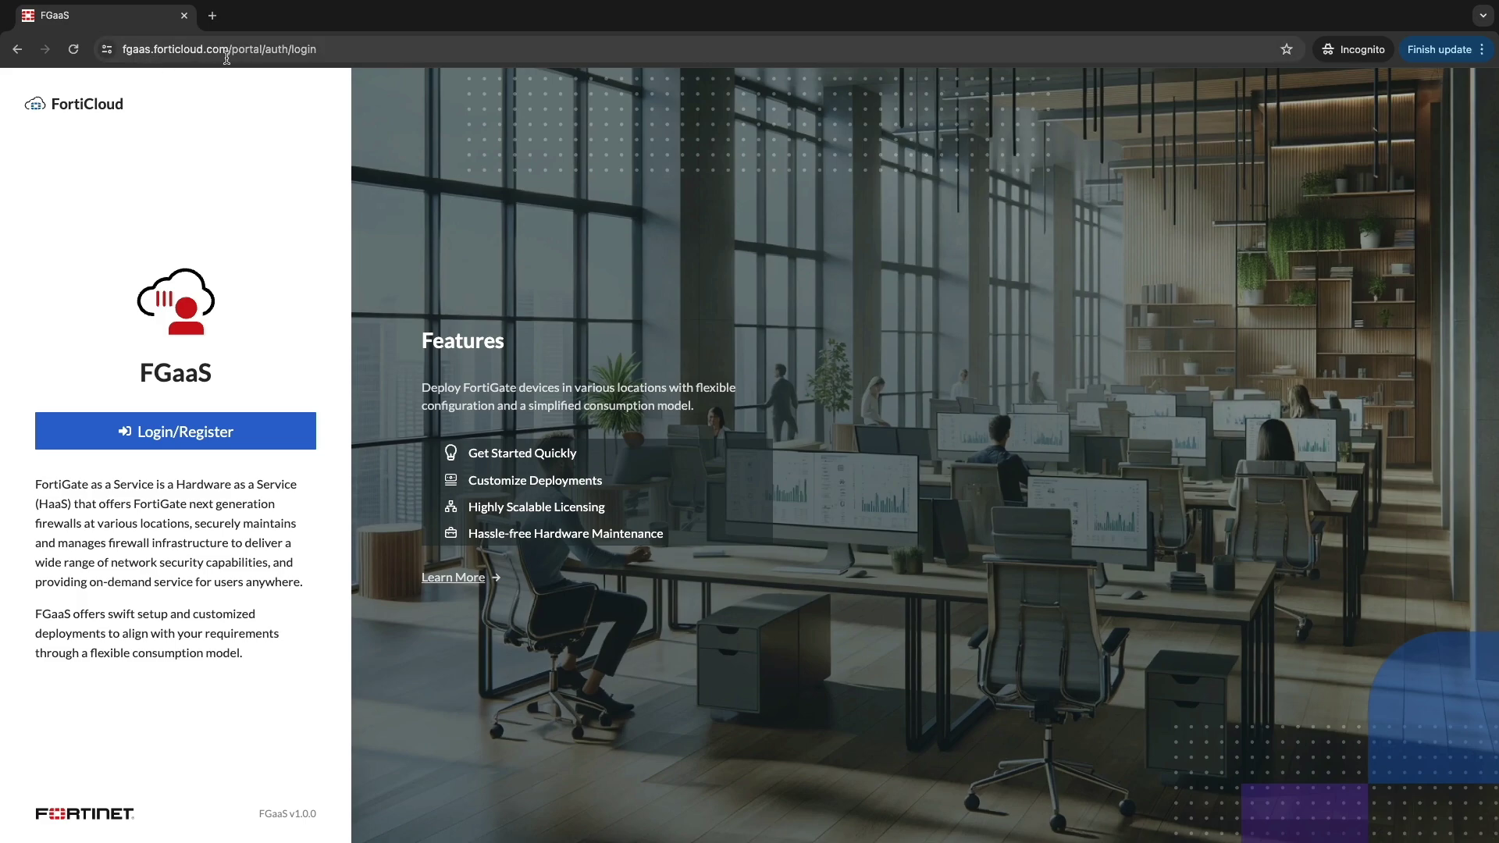
# Log in to FortiCloud and enter the Master account's empty FortiGates inventory
pyautogui.click(210, 437)
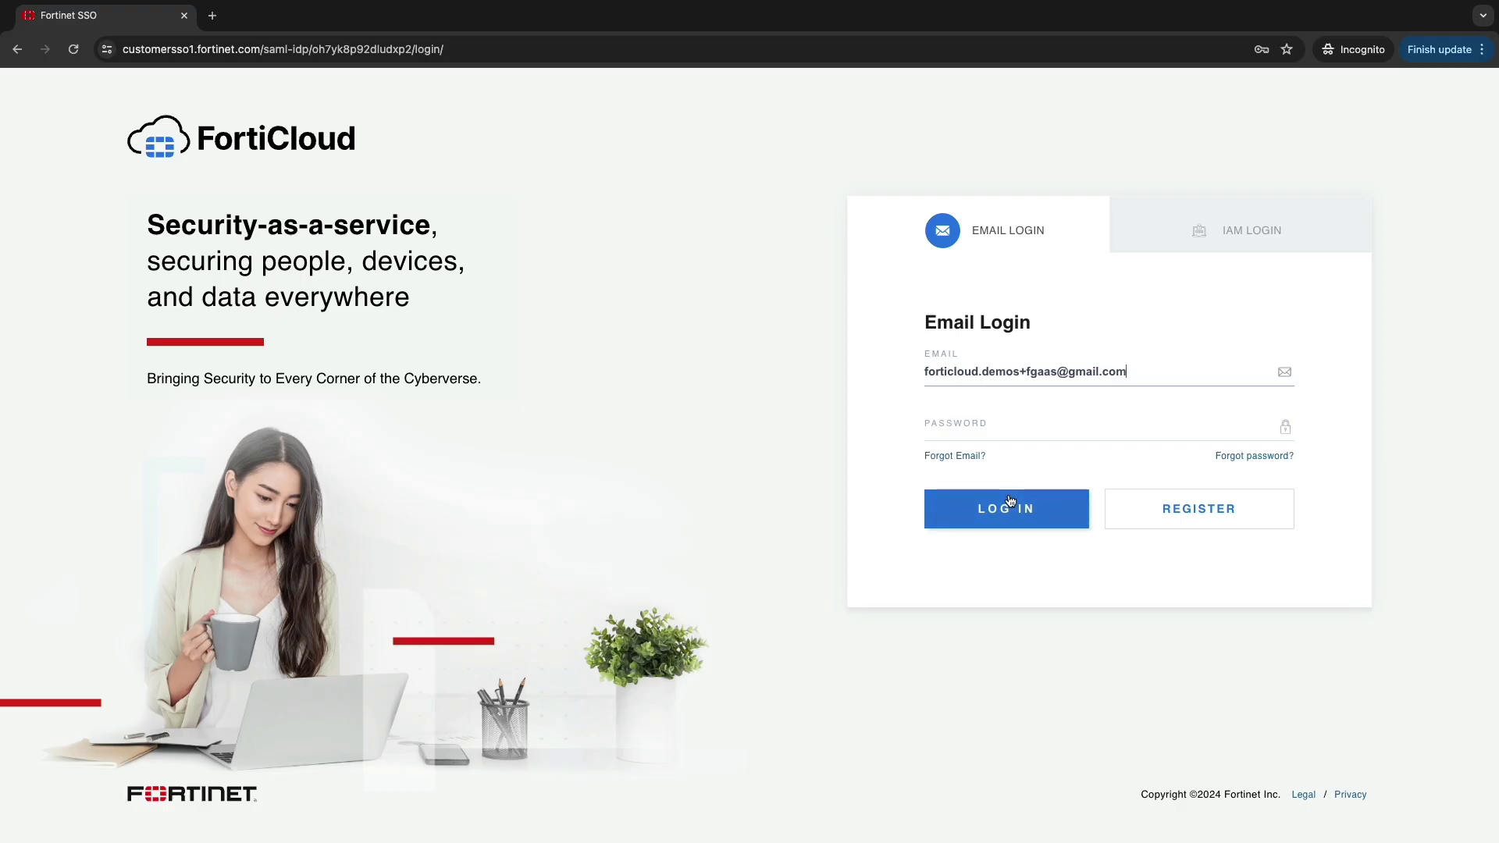
pyautogui.click(1003, 523)
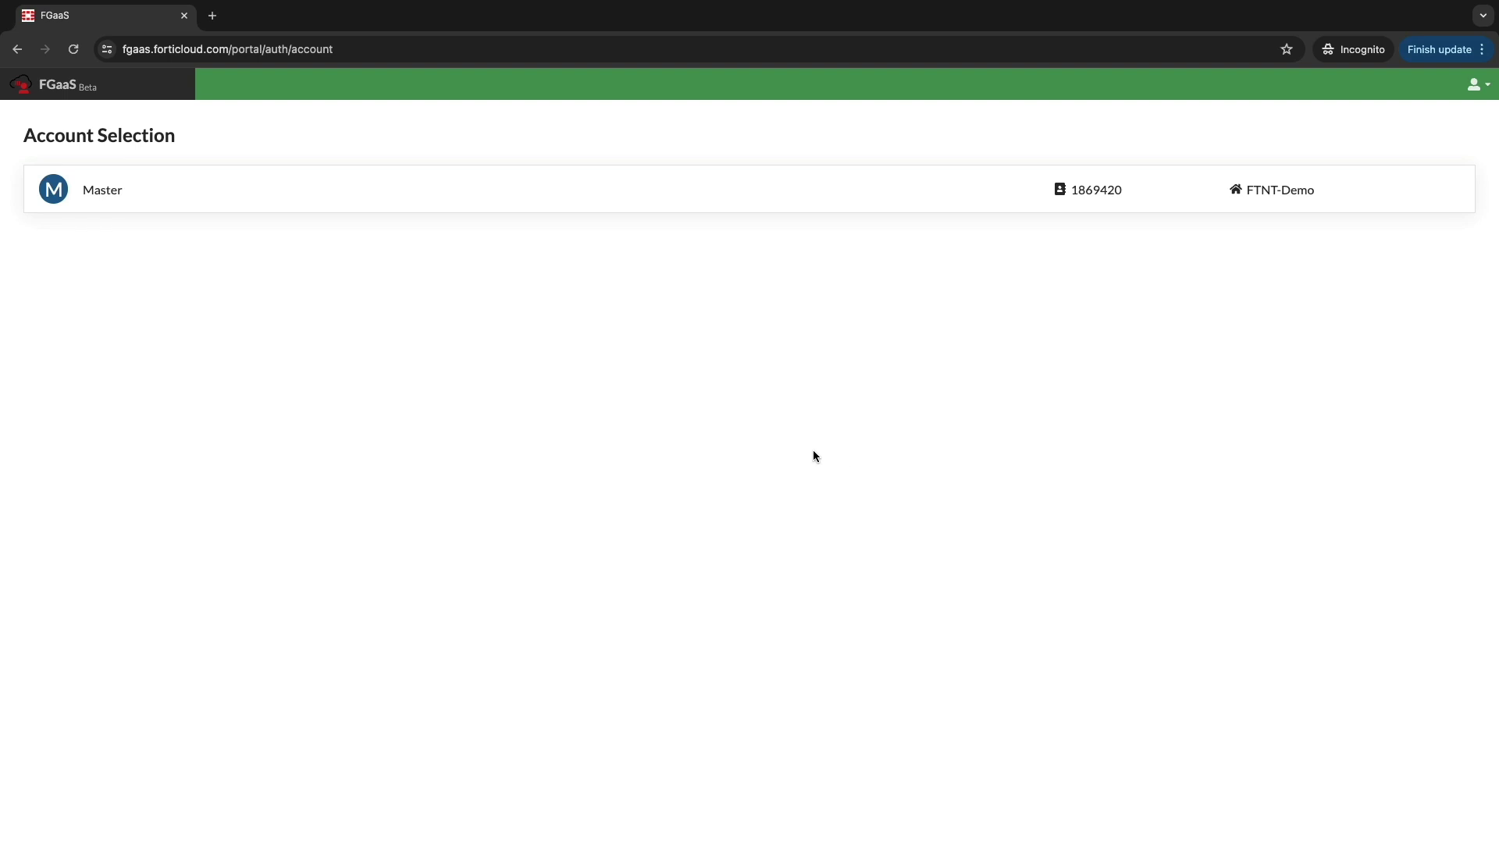
pyautogui.click(101, 194)
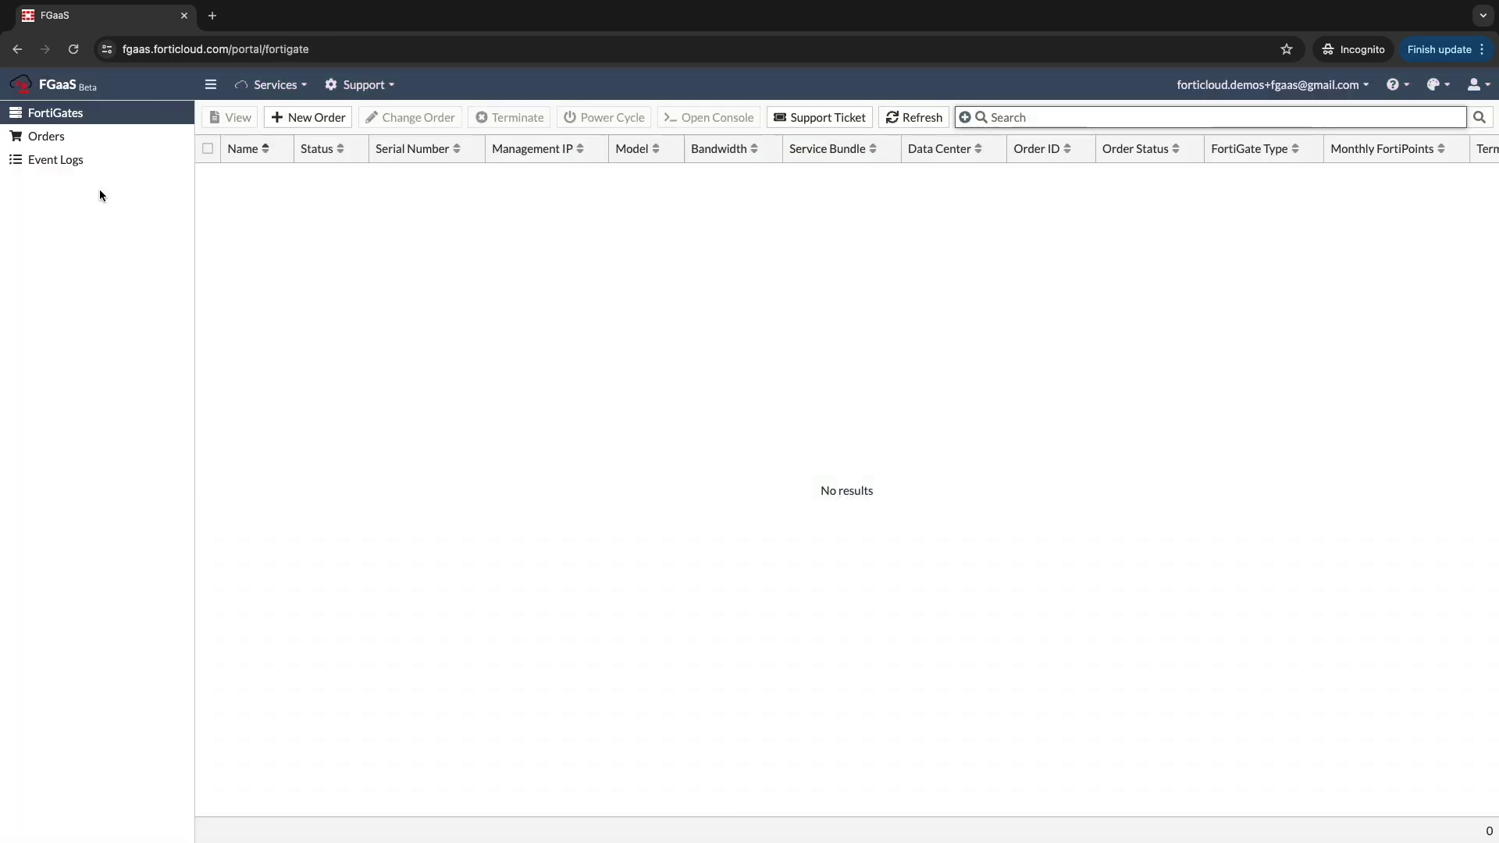
# Create a new order named TMG-FortiGate, hosted in Burnaby, using the FortiGate 91G model
pyautogui.click(288, 121)
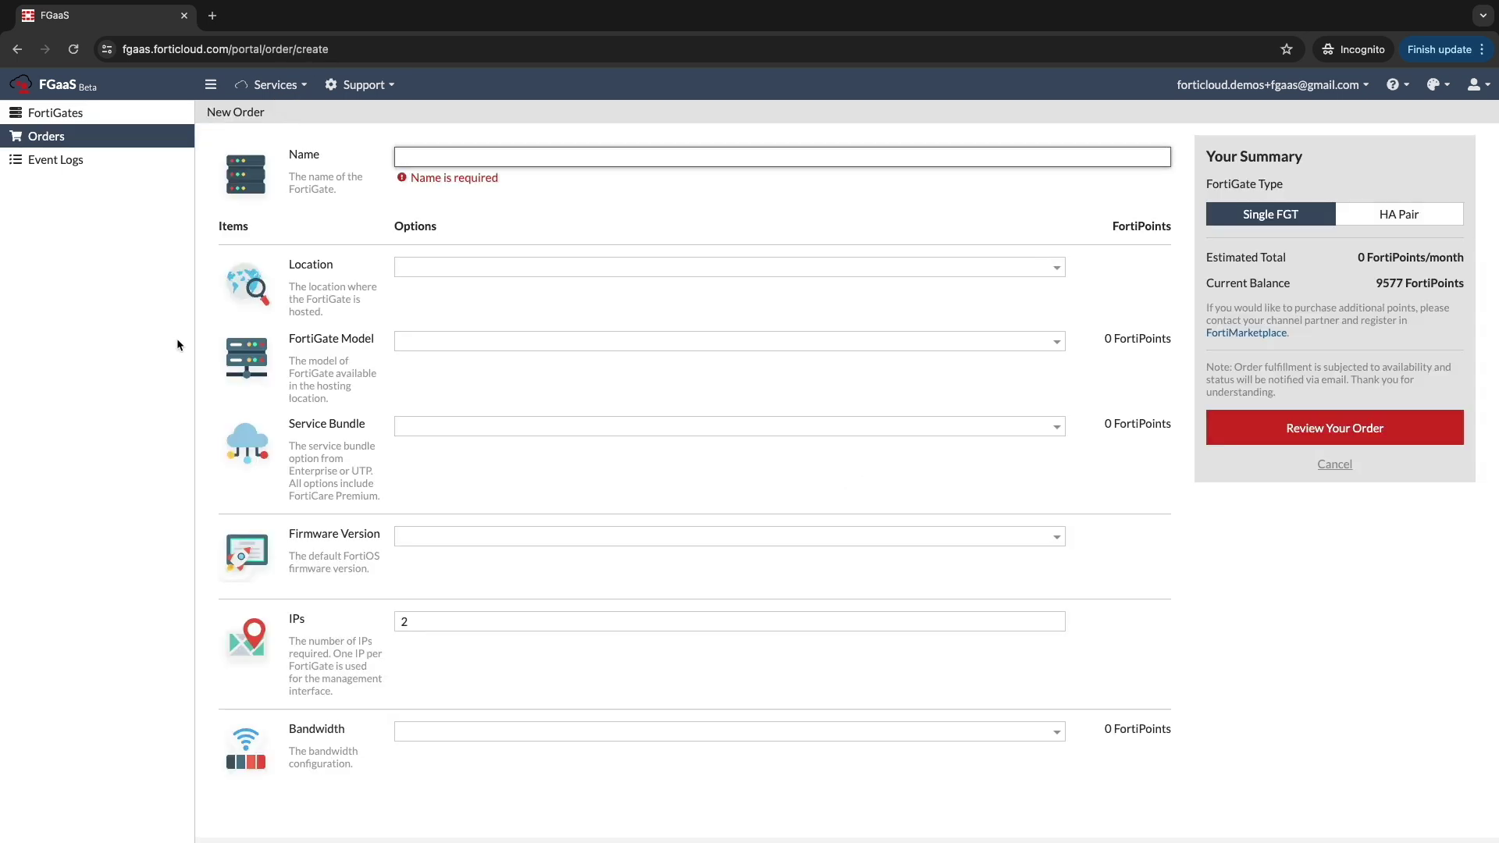
pyautogui.write('TMG-FortiGate')
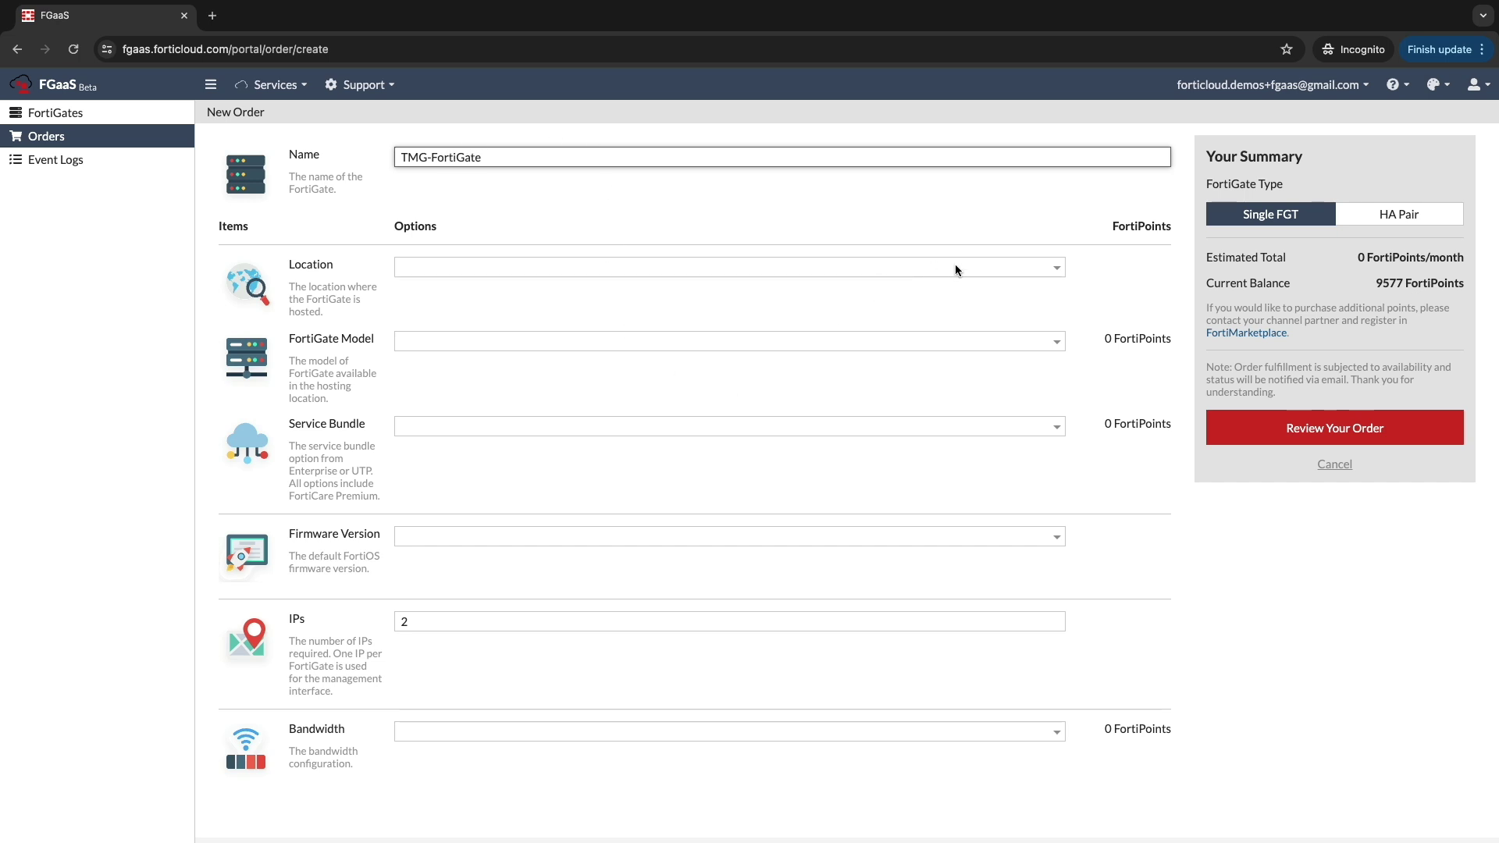
pyautogui.click(1057, 273)
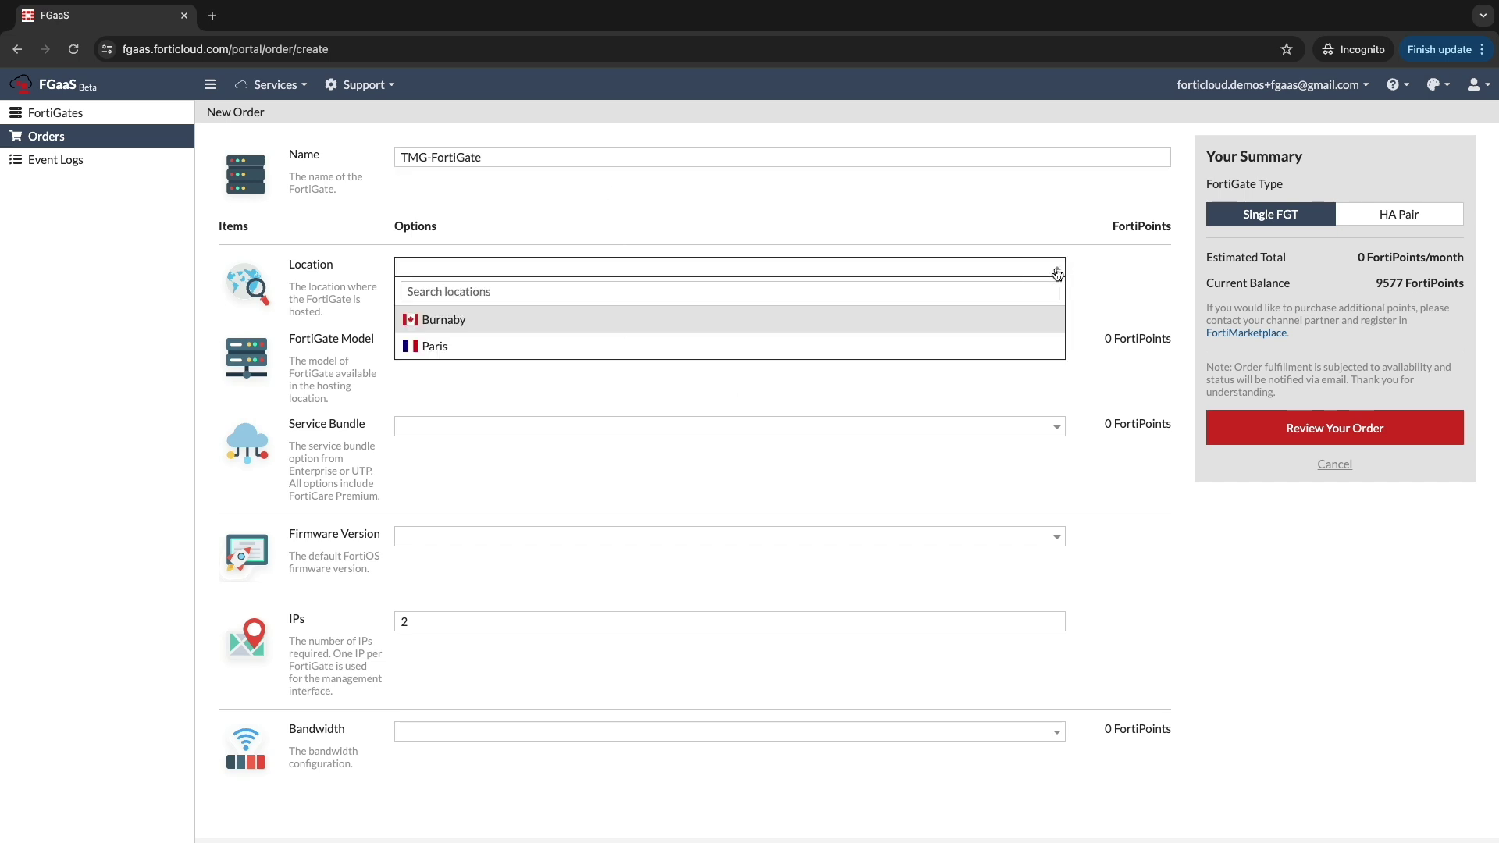
pyautogui.click(938, 321)
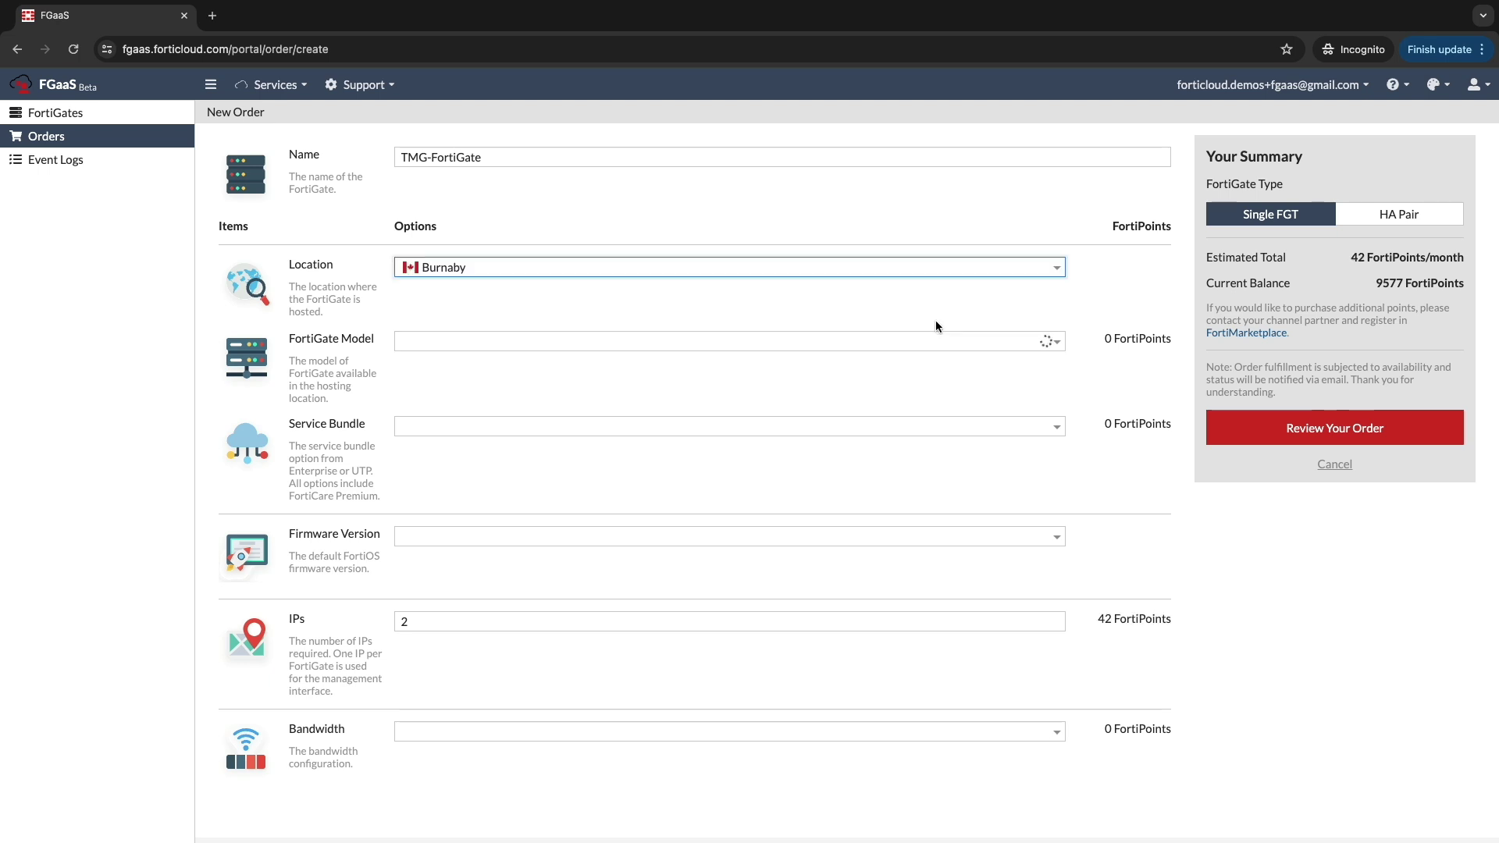
pyautogui.click(1055, 343)
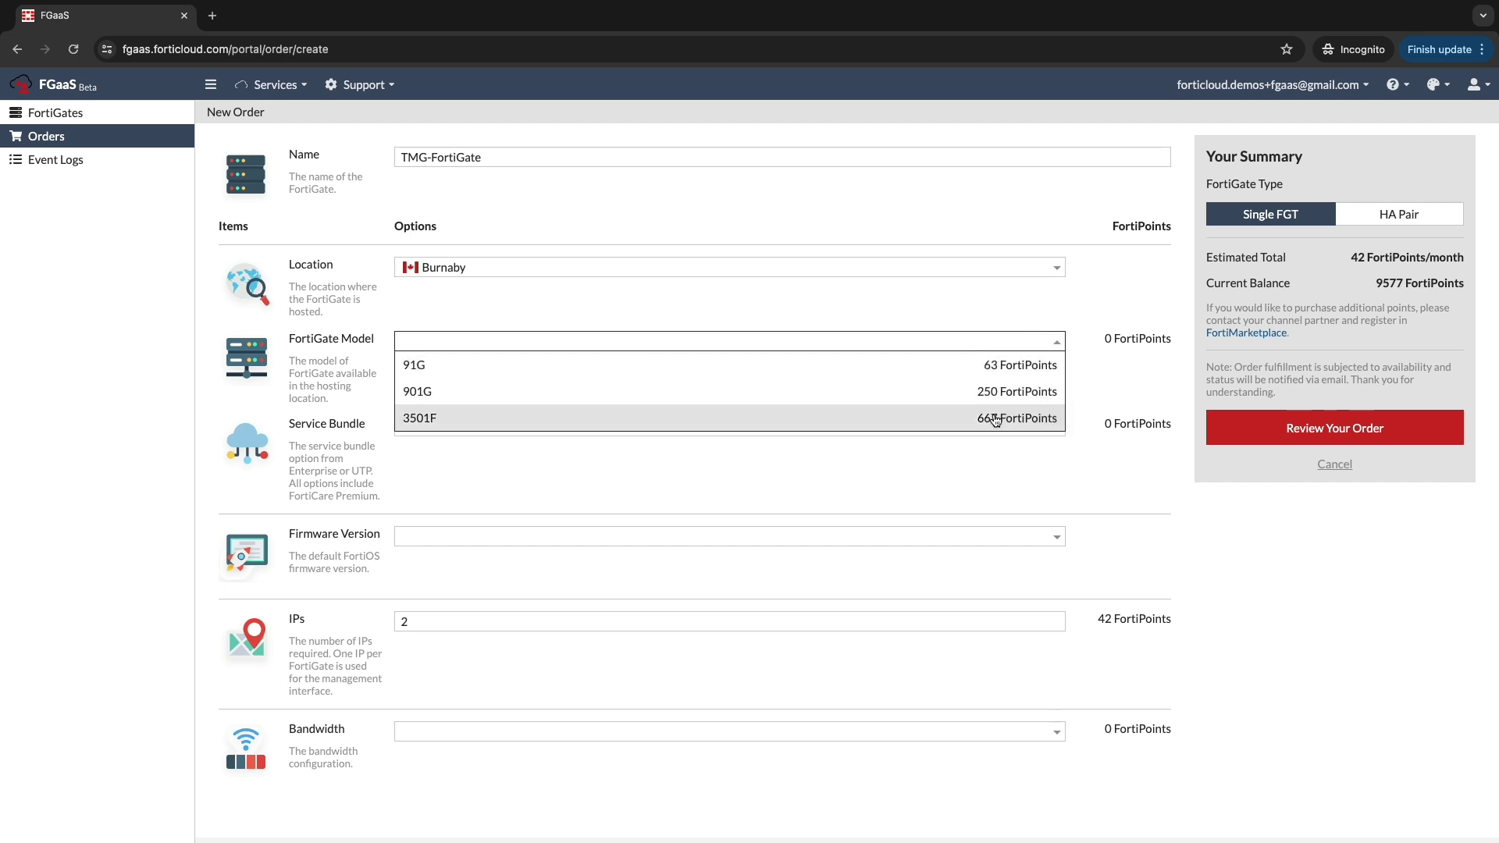
pyautogui.click(1000, 371)
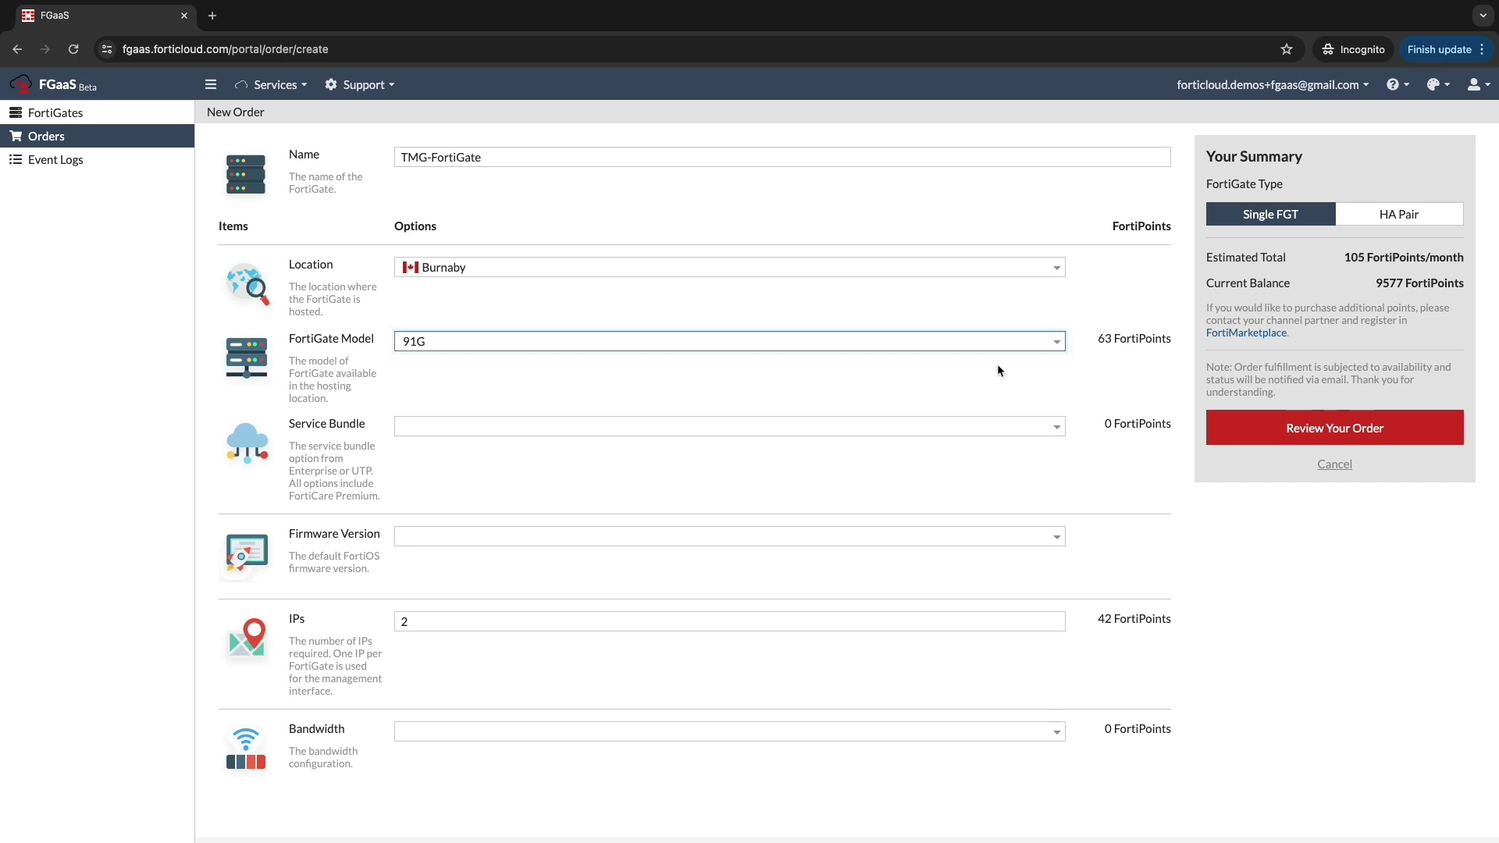
# Select the UTP service bundle, briefly ticking SOCaaS, FortiConverter, OT Security and Sandbox add-ons, then clearing them all
pyautogui.click(1042, 428)
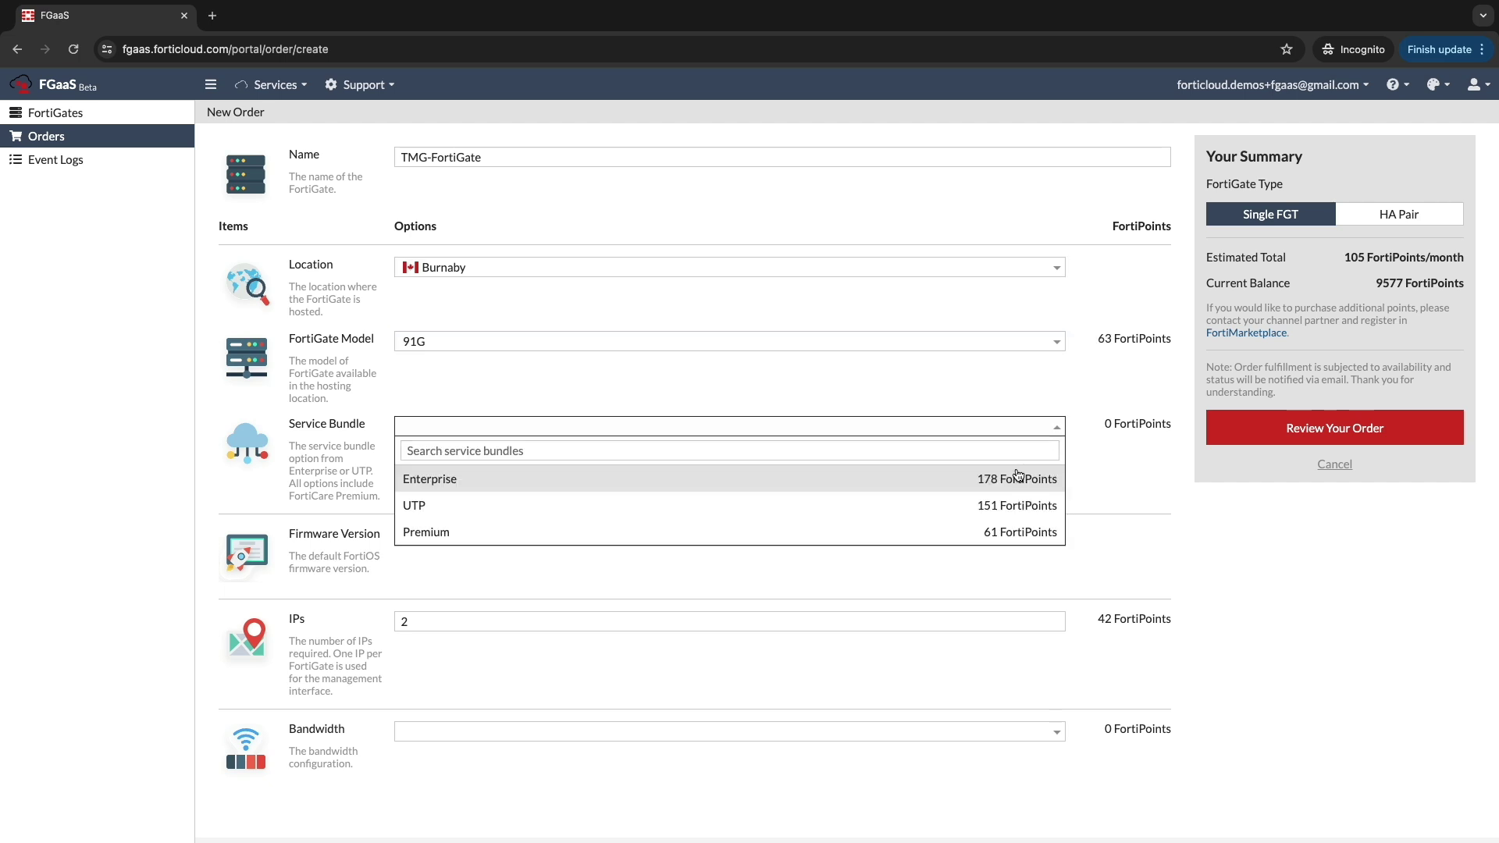
pyautogui.click(993, 506)
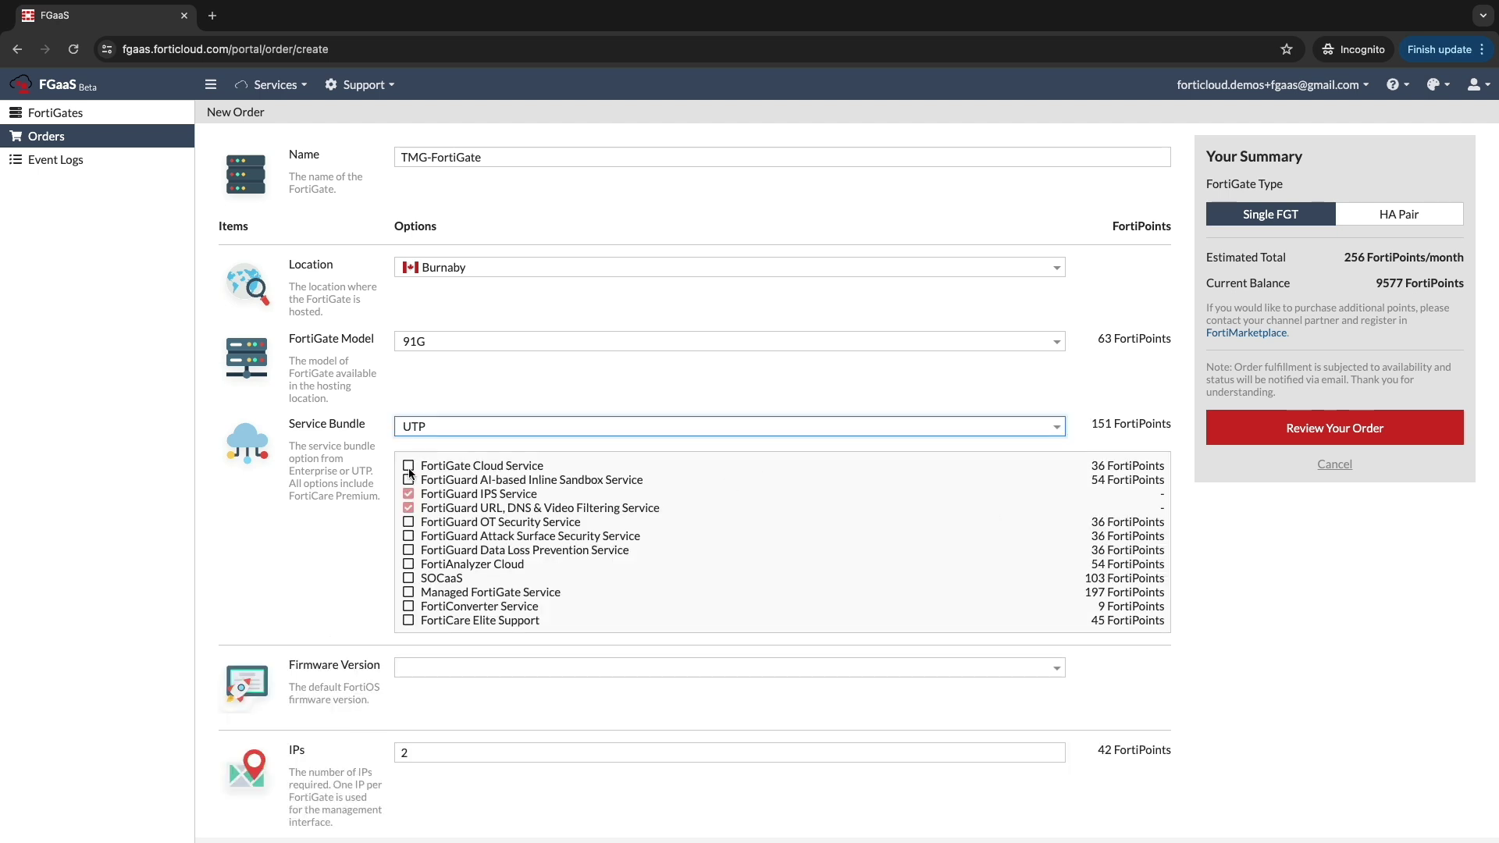
pyautogui.click(408, 579)
pyautogui.click(408, 606)
pyautogui.click(408, 606)
pyautogui.click(408, 521)
pyautogui.click(408, 479)
pyautogui.click(408, 480)
pyautogui.click(409, 521)
pyautogui.click(408, 578)
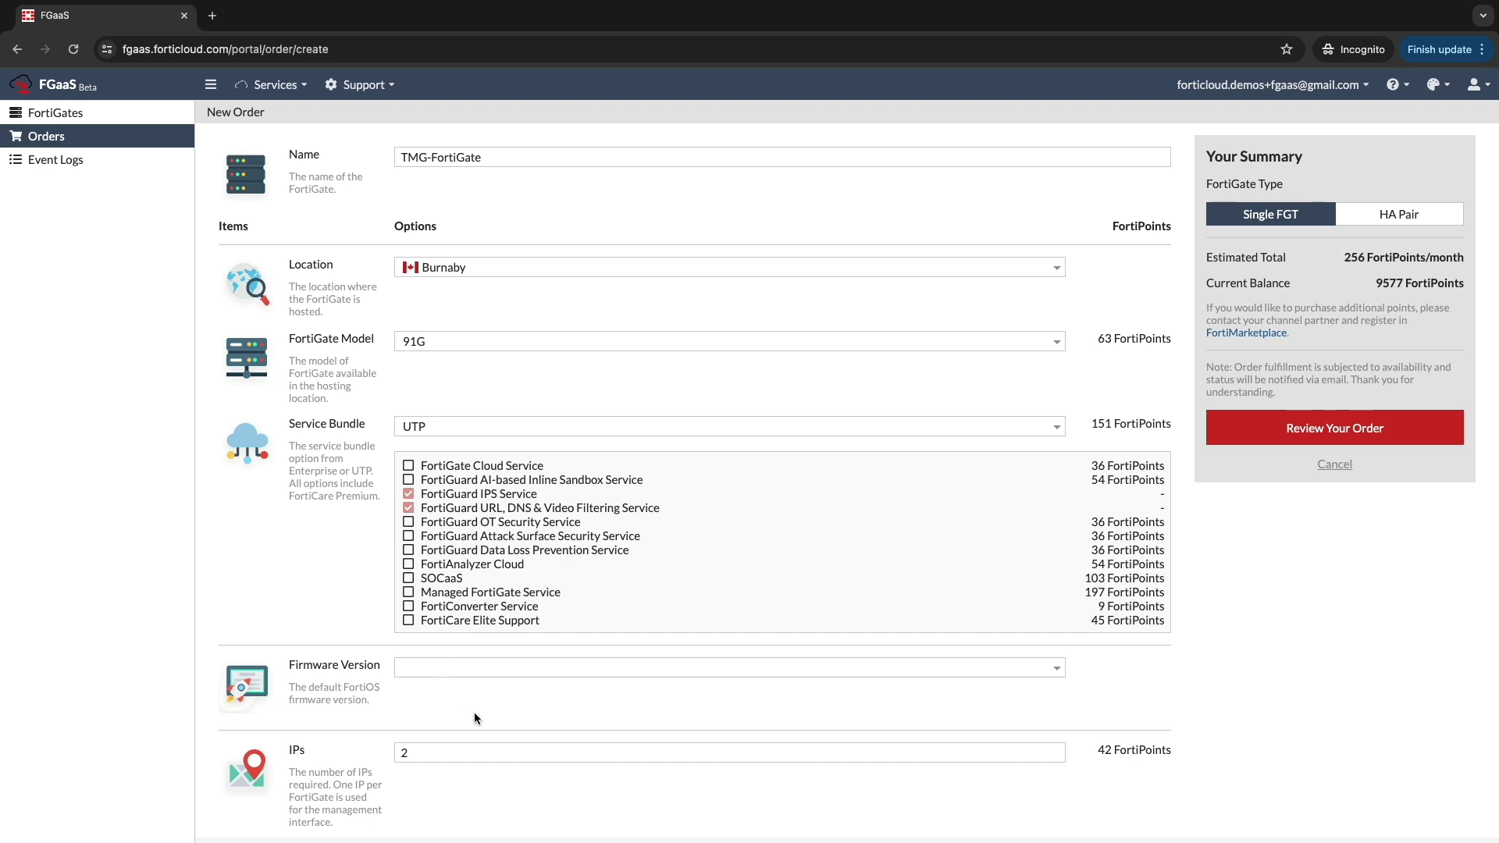
# Select firmware v7.0.12 and switch the FortiGate type to HA Pair
pyautogui.click(550, 666)
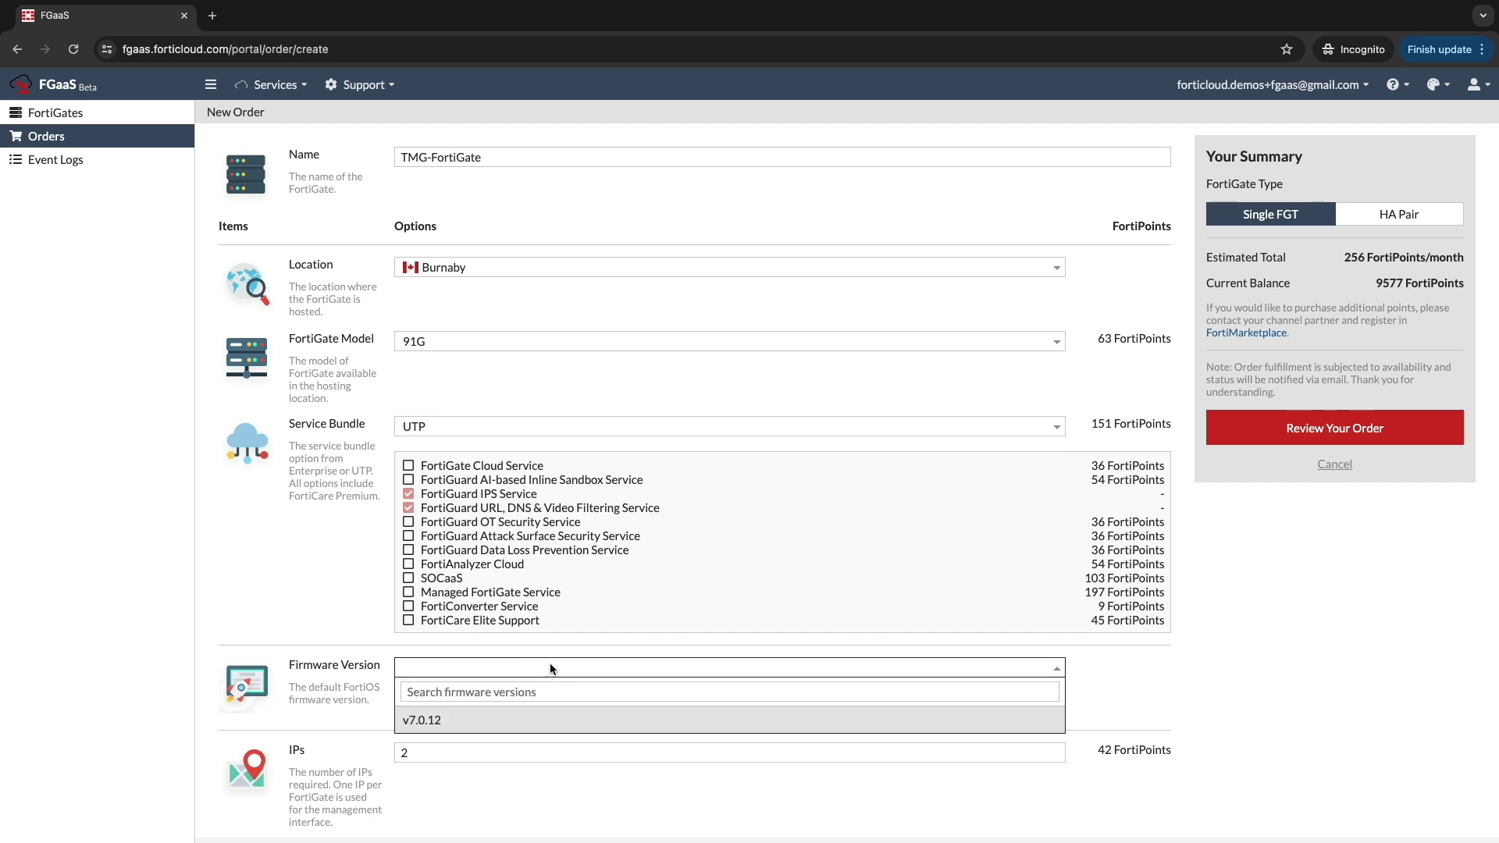
pyautogui.click(469, 722)
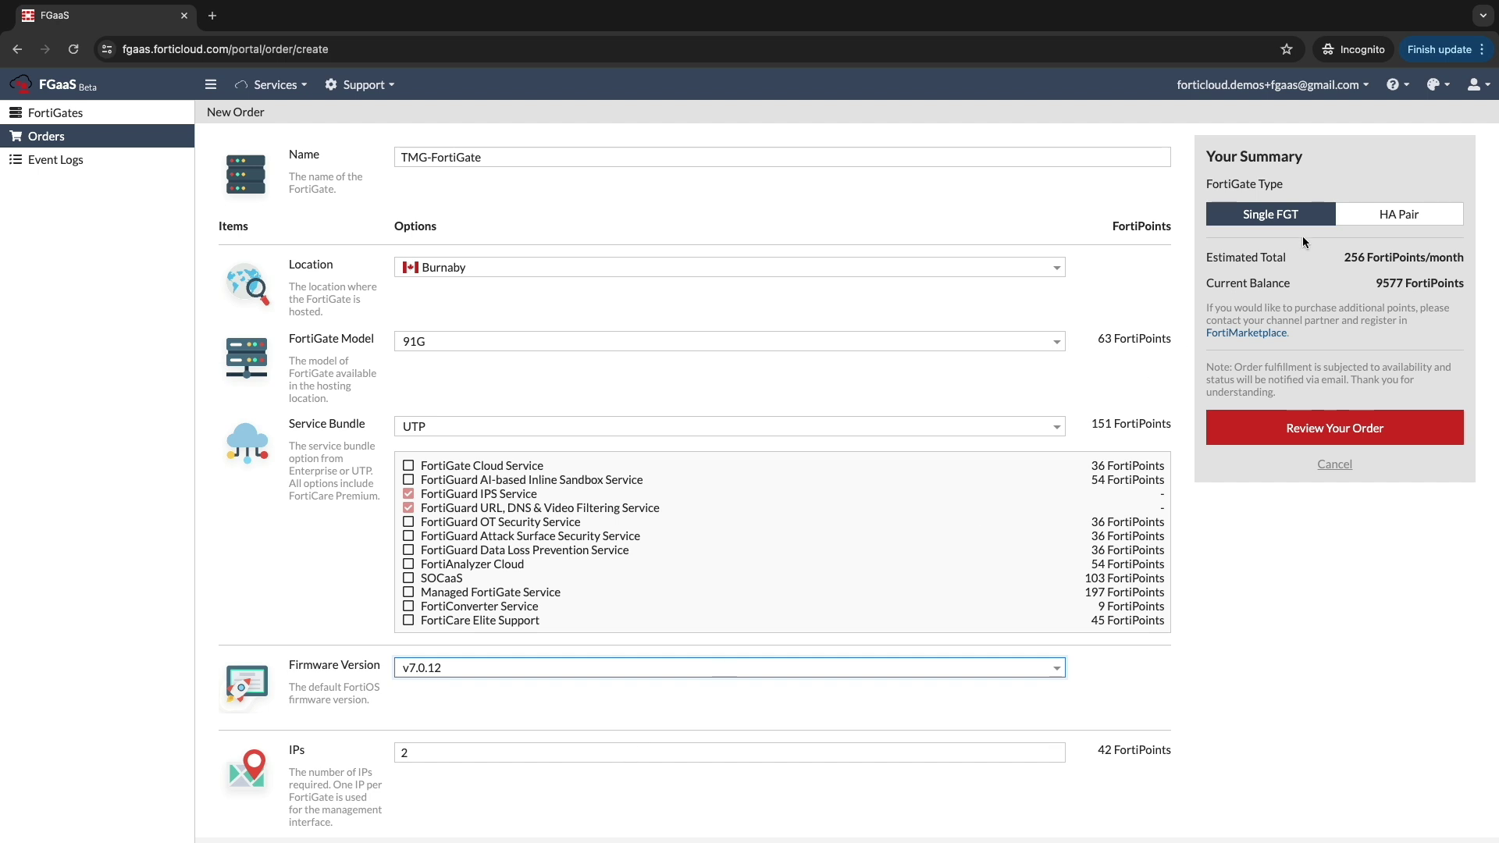
pyautogui.click(1378, 219)
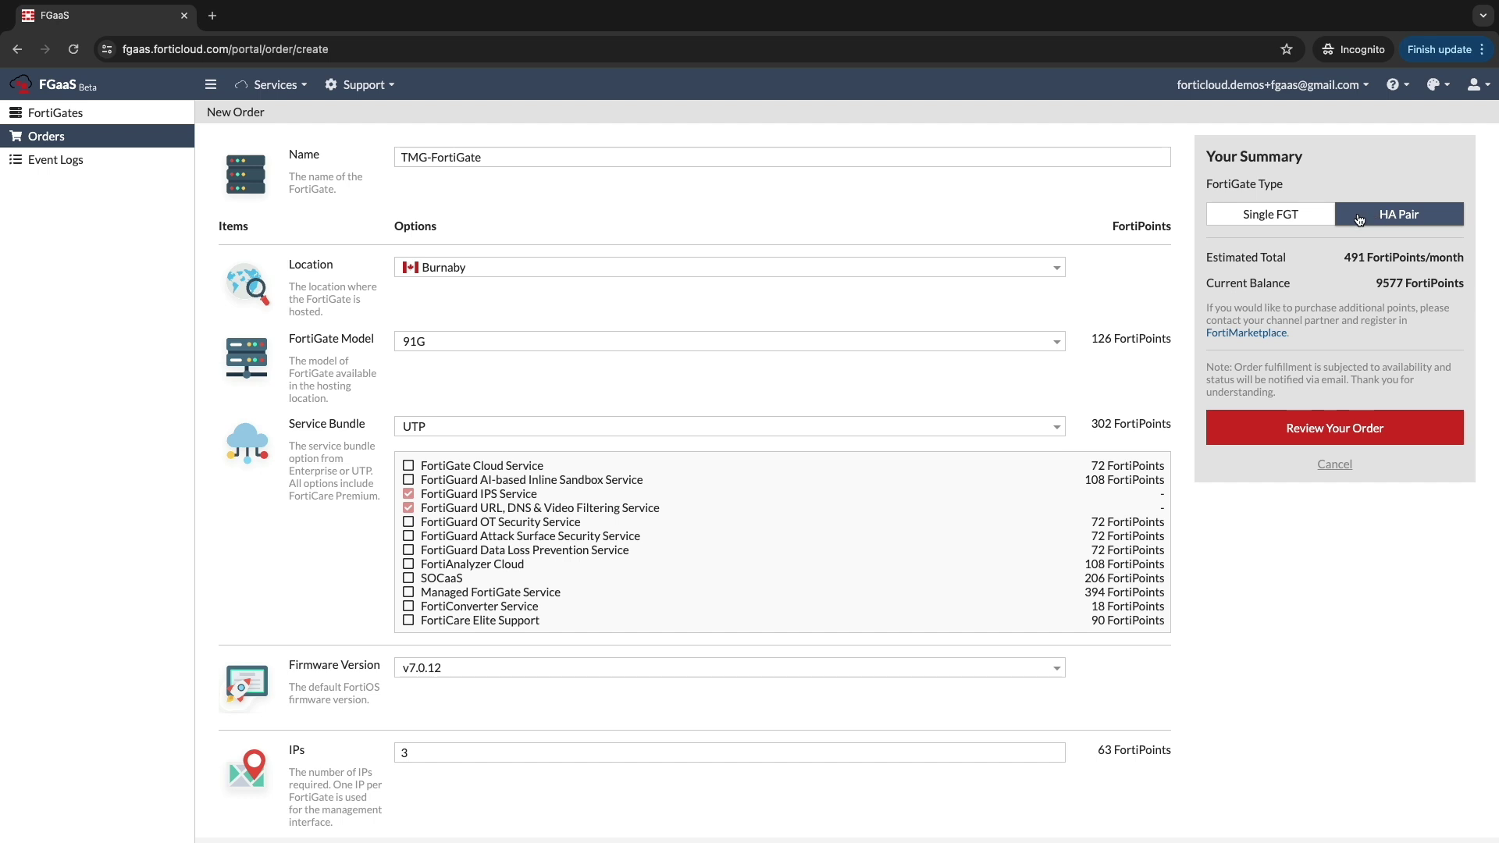
# Set the number of IPs back to 3 after briefly raising it to 7
pyautogui.scroll(-1, 563, 751)
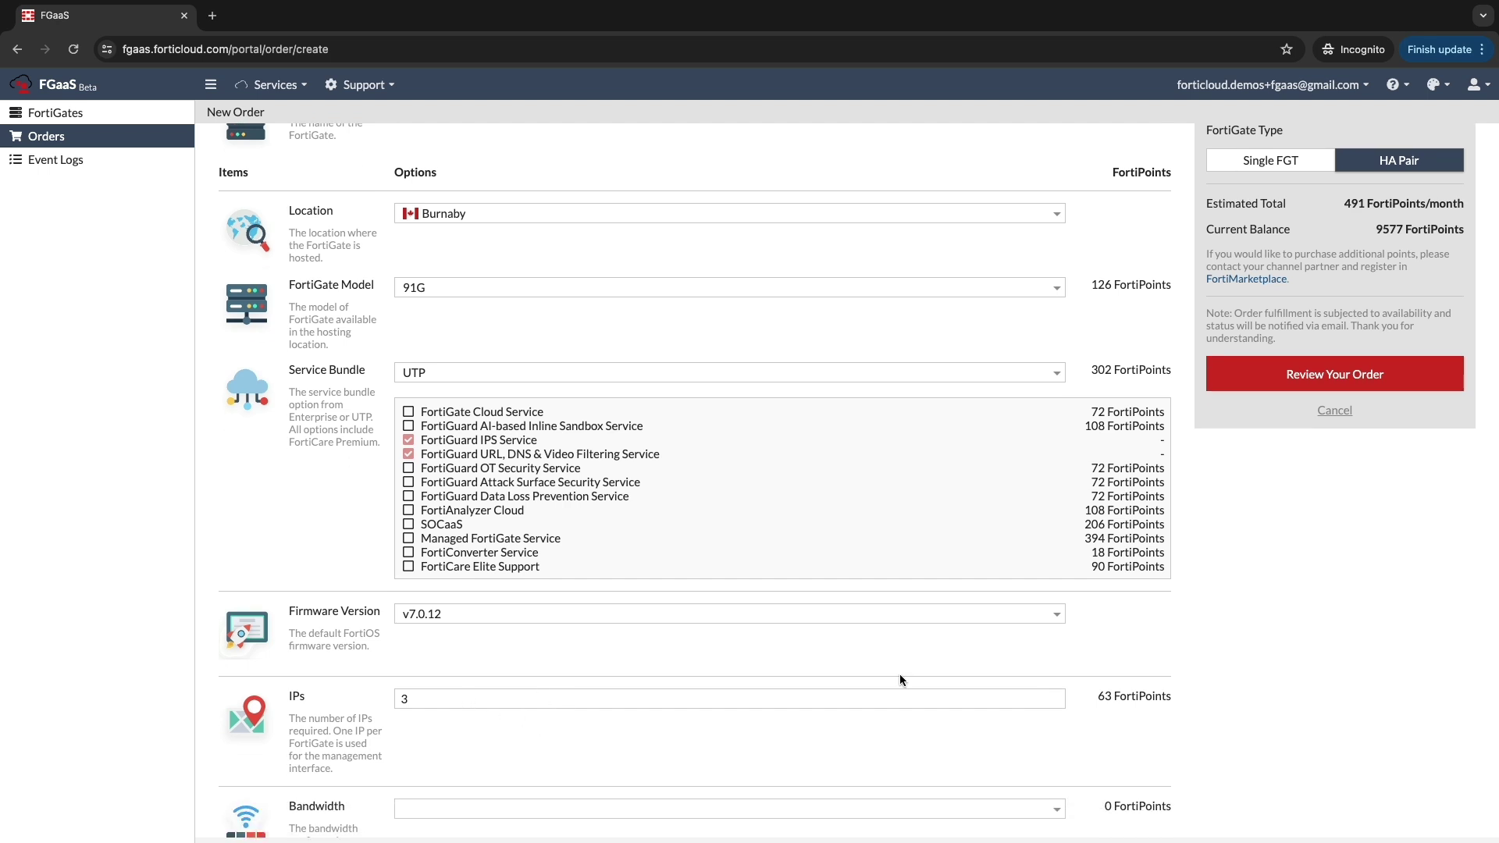
pyautogui.click(1054, 697)
pyautogui.click(1054, 697)
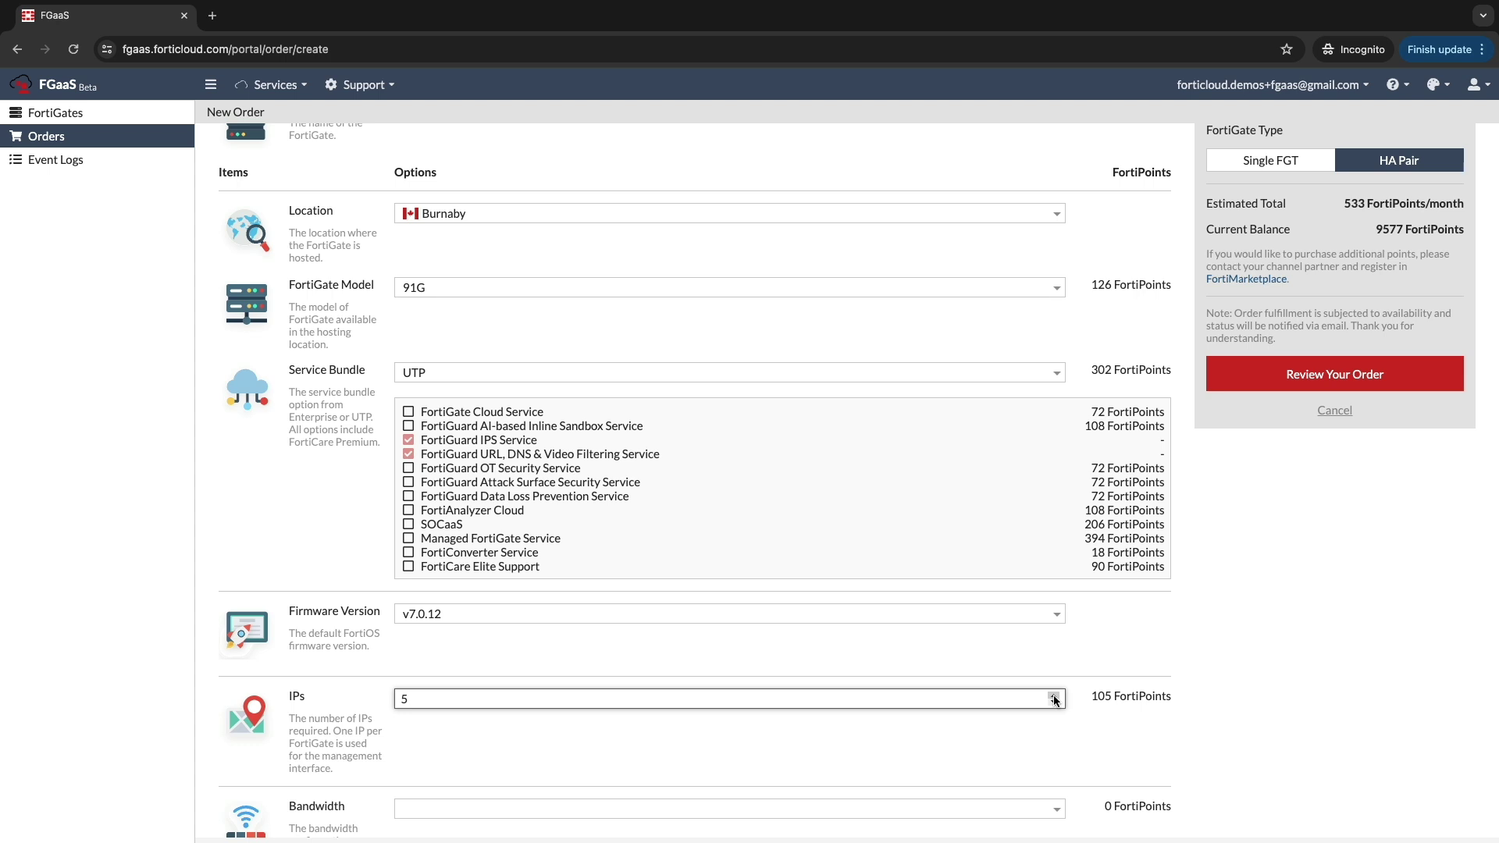
pyautogui.click(1054, 697)
pyautogui.click(1054, 698)
pyautogui.press('BackSpace')
pyautogui.write('3')
# Choose 100M Shared bandwidth and confirm HA Pair as the FortiGate type
pyautogui.scroll(-1, 468, 703)
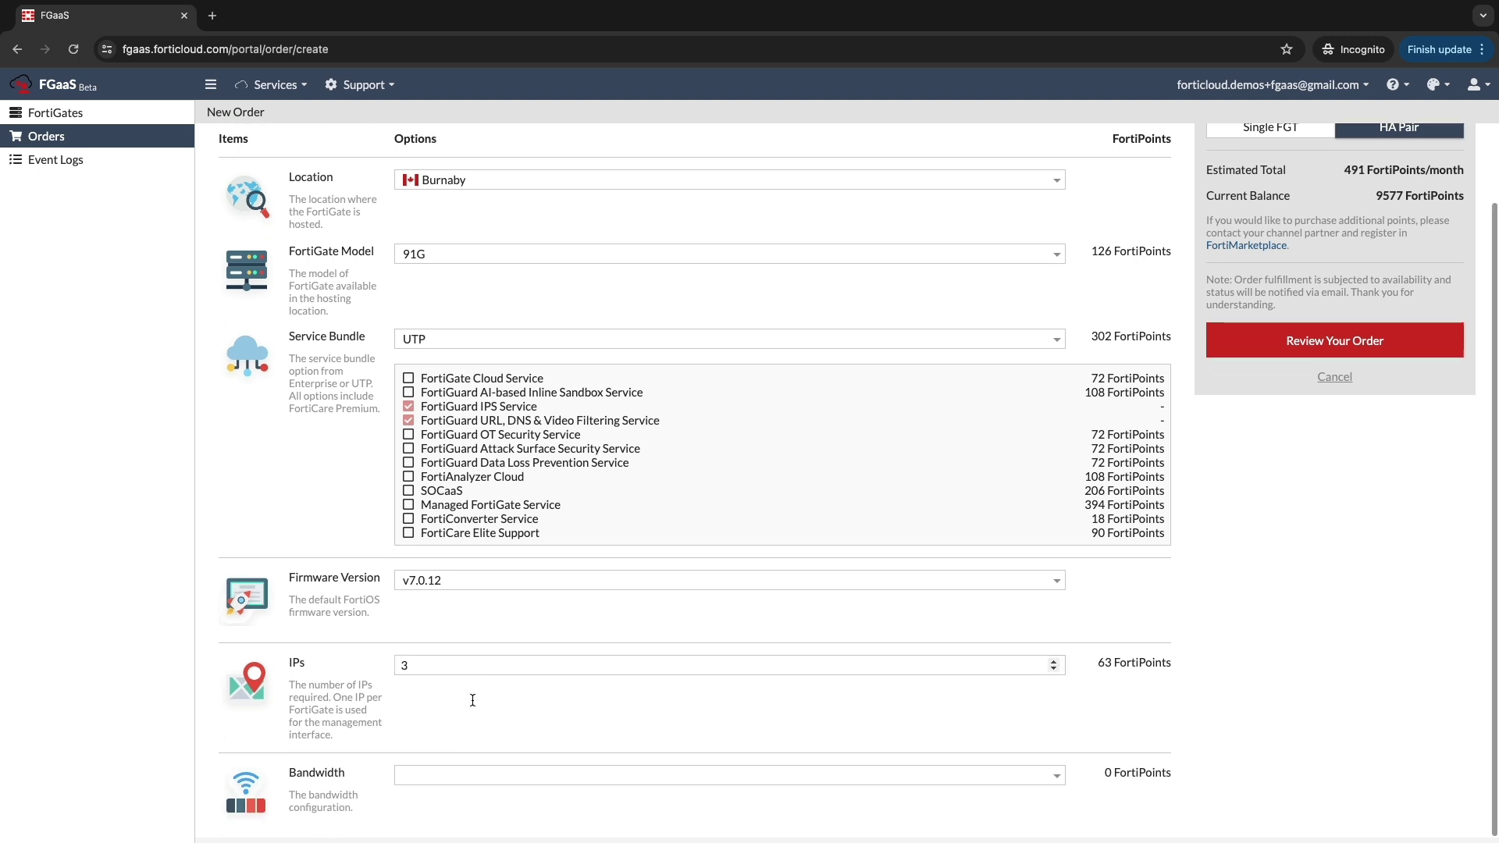
pyautogui.click(700, 773)
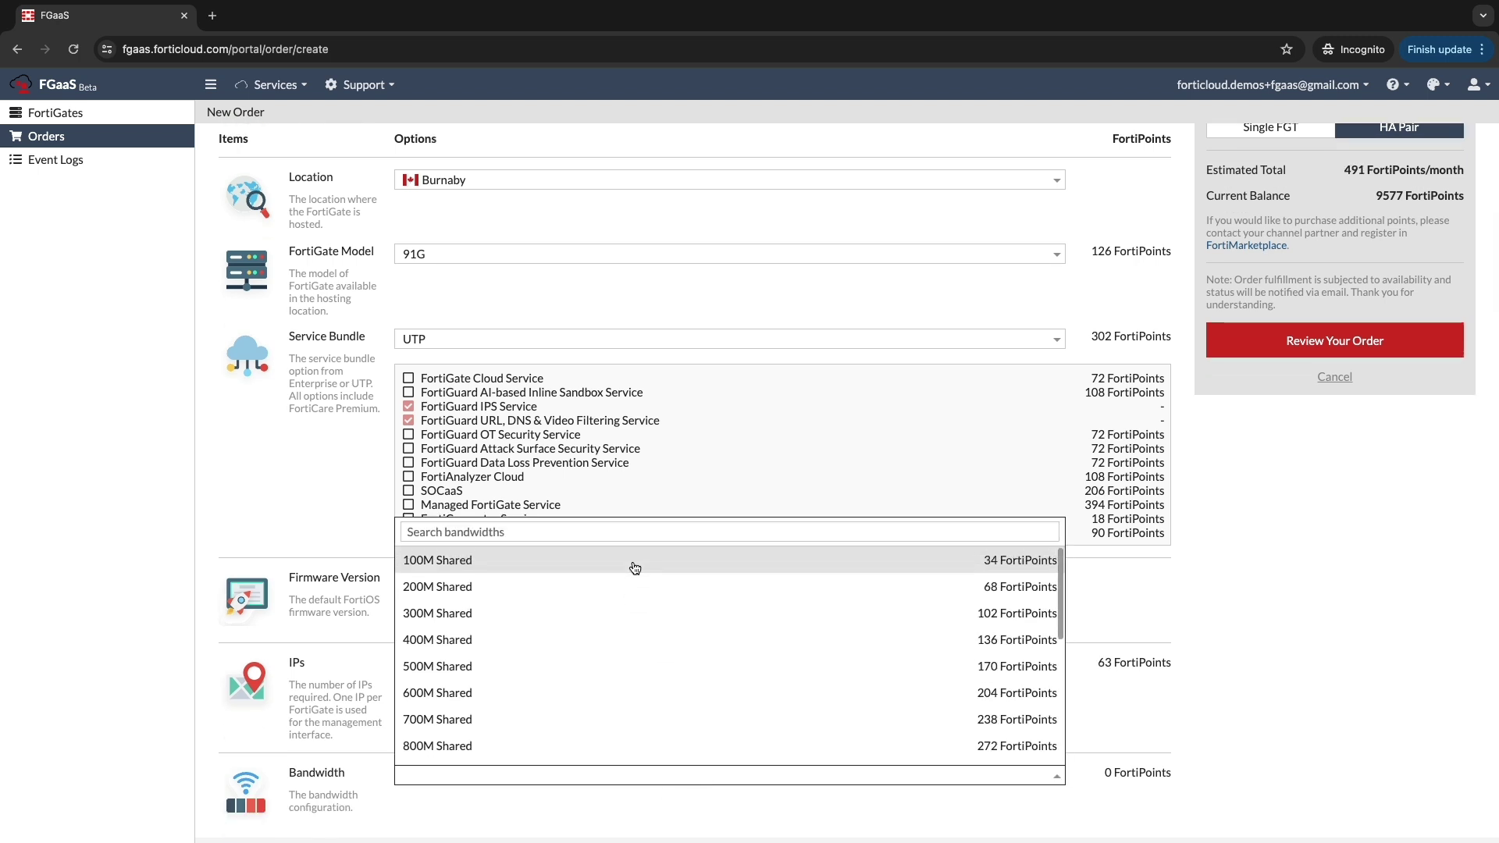
pyautogui.scroll(-3, 635, 567)
pyautogui.scroll(-1, 626, 656)
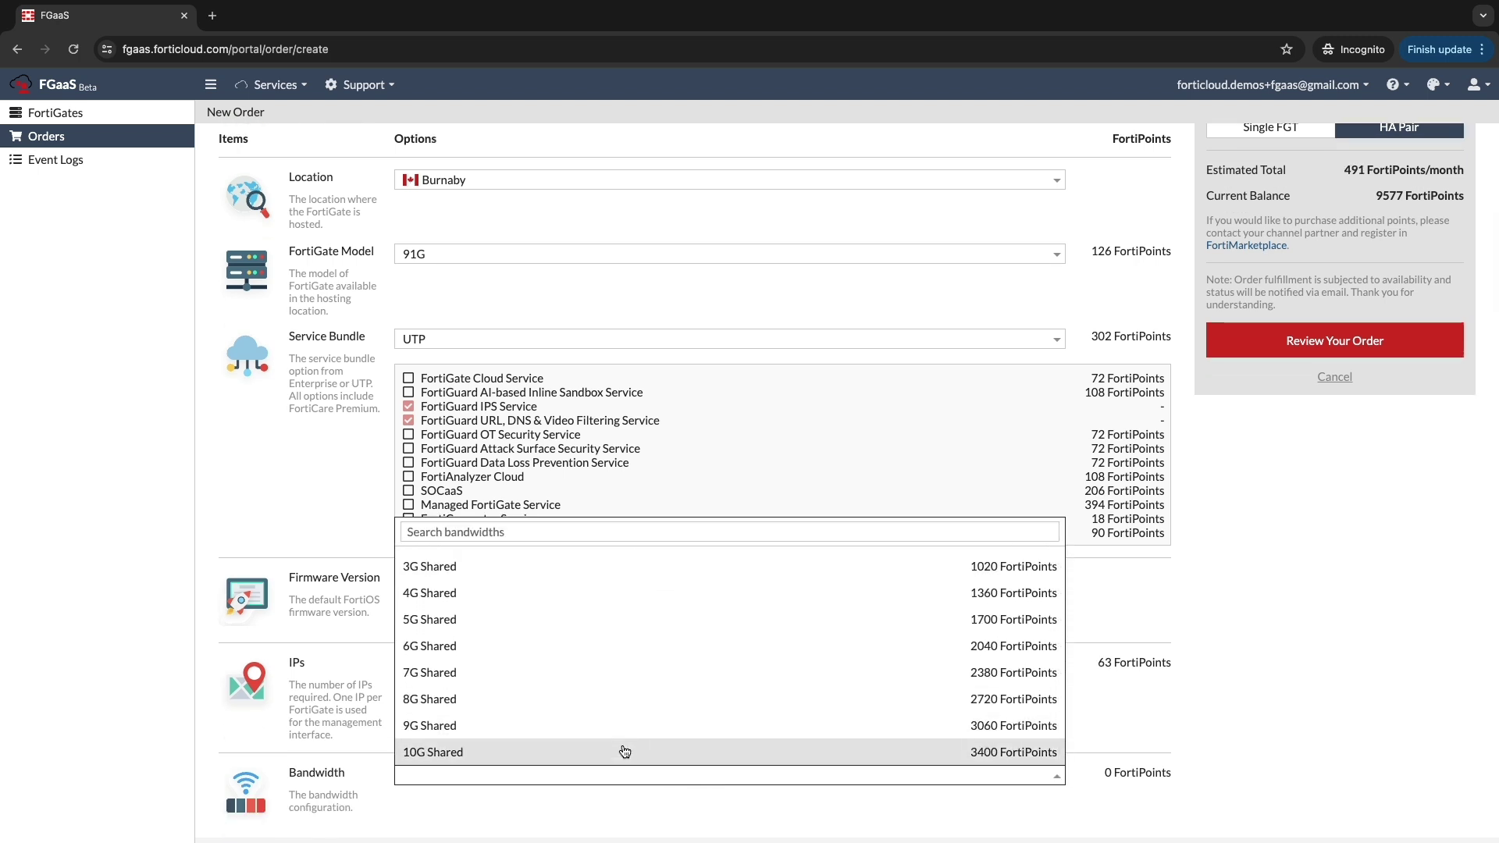
pyautogui.scroll(5, 624, 749)
pyautogui.click(100, 621)
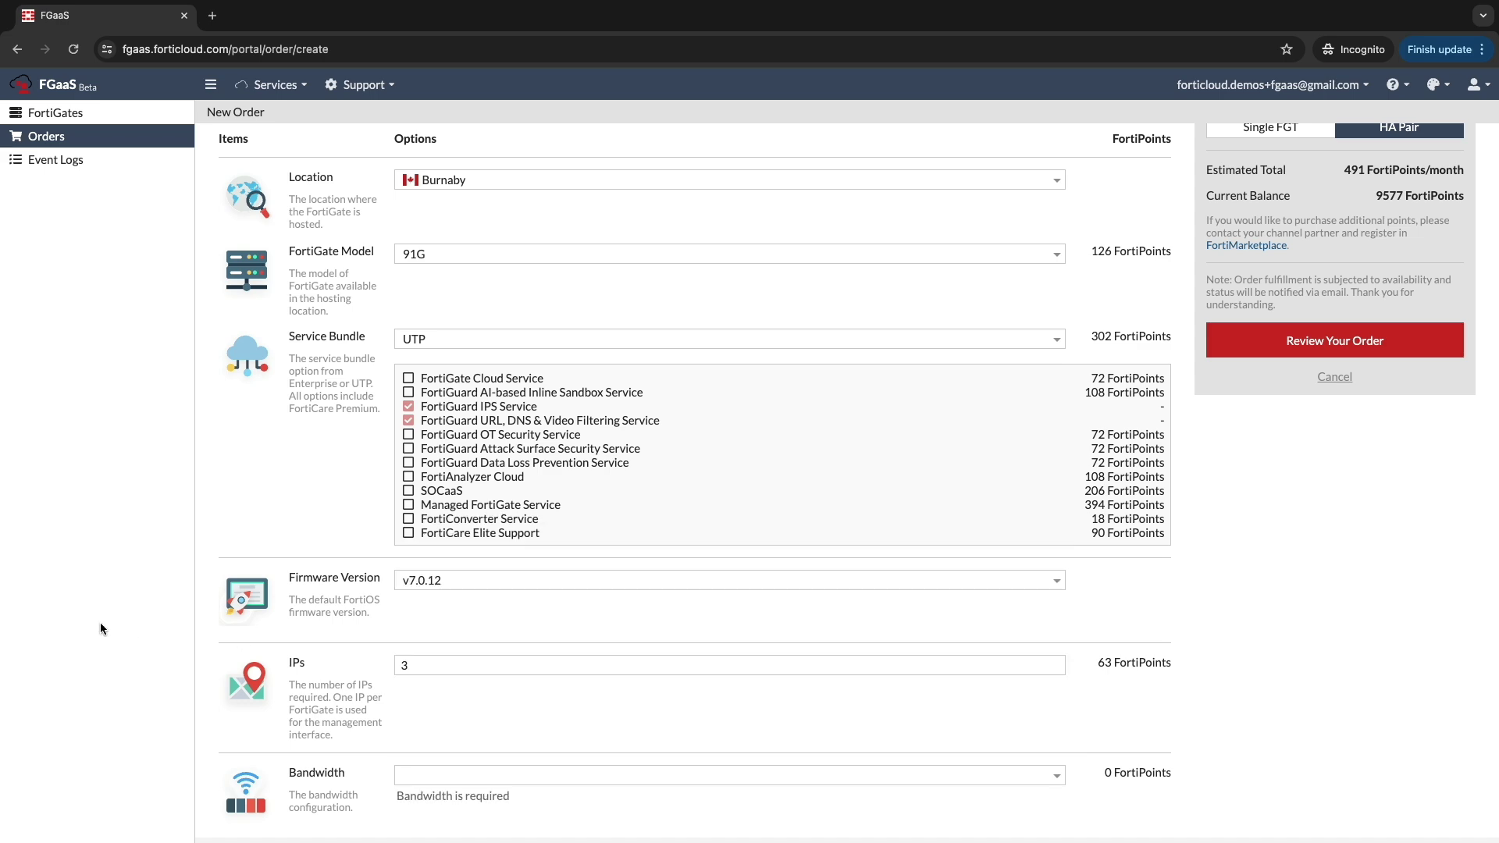
pyautogui.click(434, 775)
pyautogui.click(434, 560)
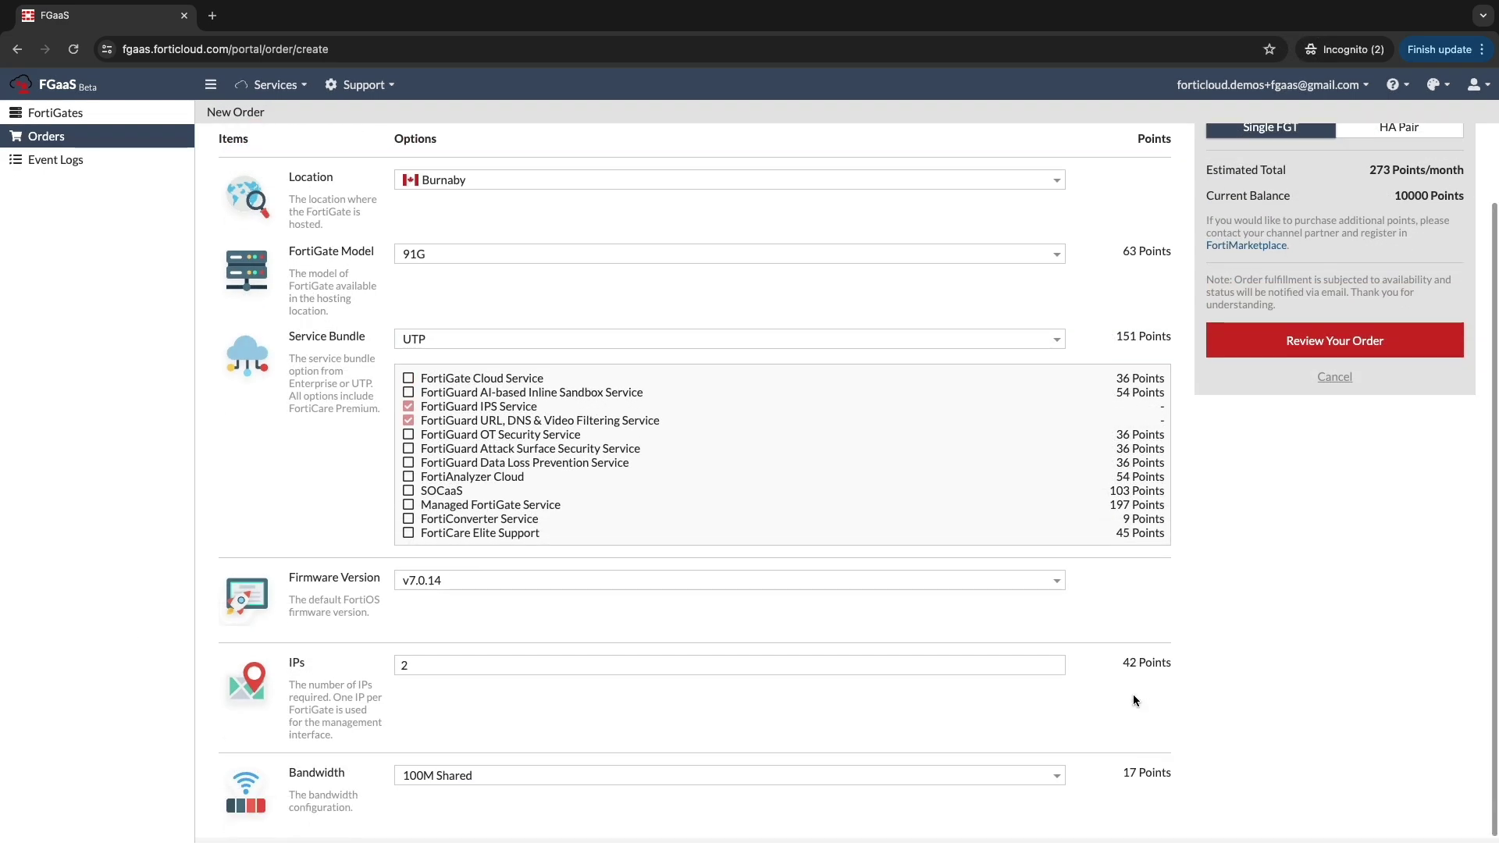
pyautogui.scroll(1, 1135, 693)
pyautogui.click(1399, 206)
pyautogui.scroll(-2, 1146, 664)
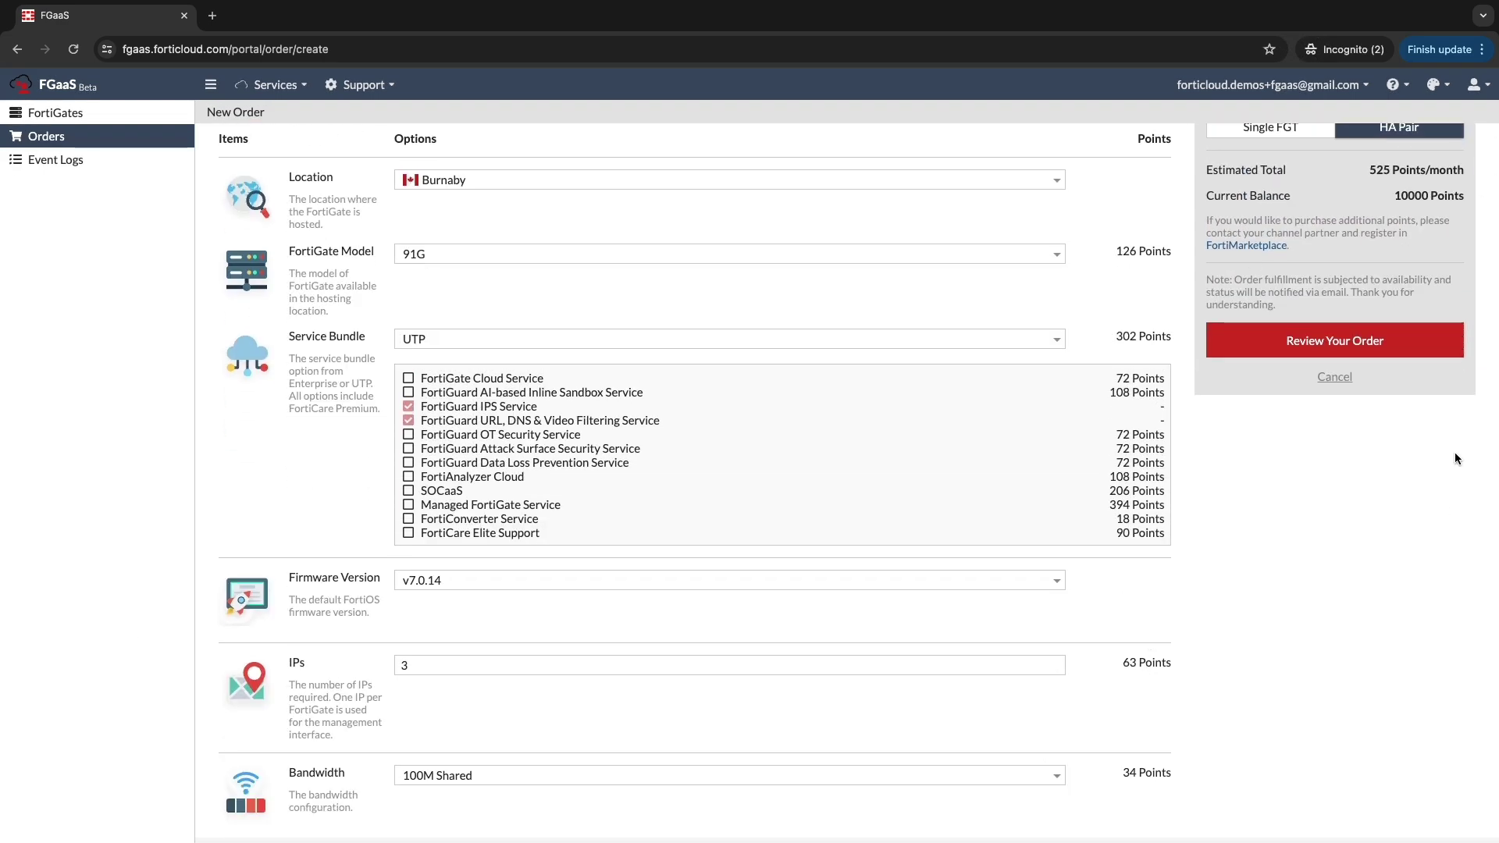
pyautogui.scroll(3, 1452, 429)
# Review the TMG-FortiGate HA pair order and place it as Order No#20
pyautogui.click(1386, 431)
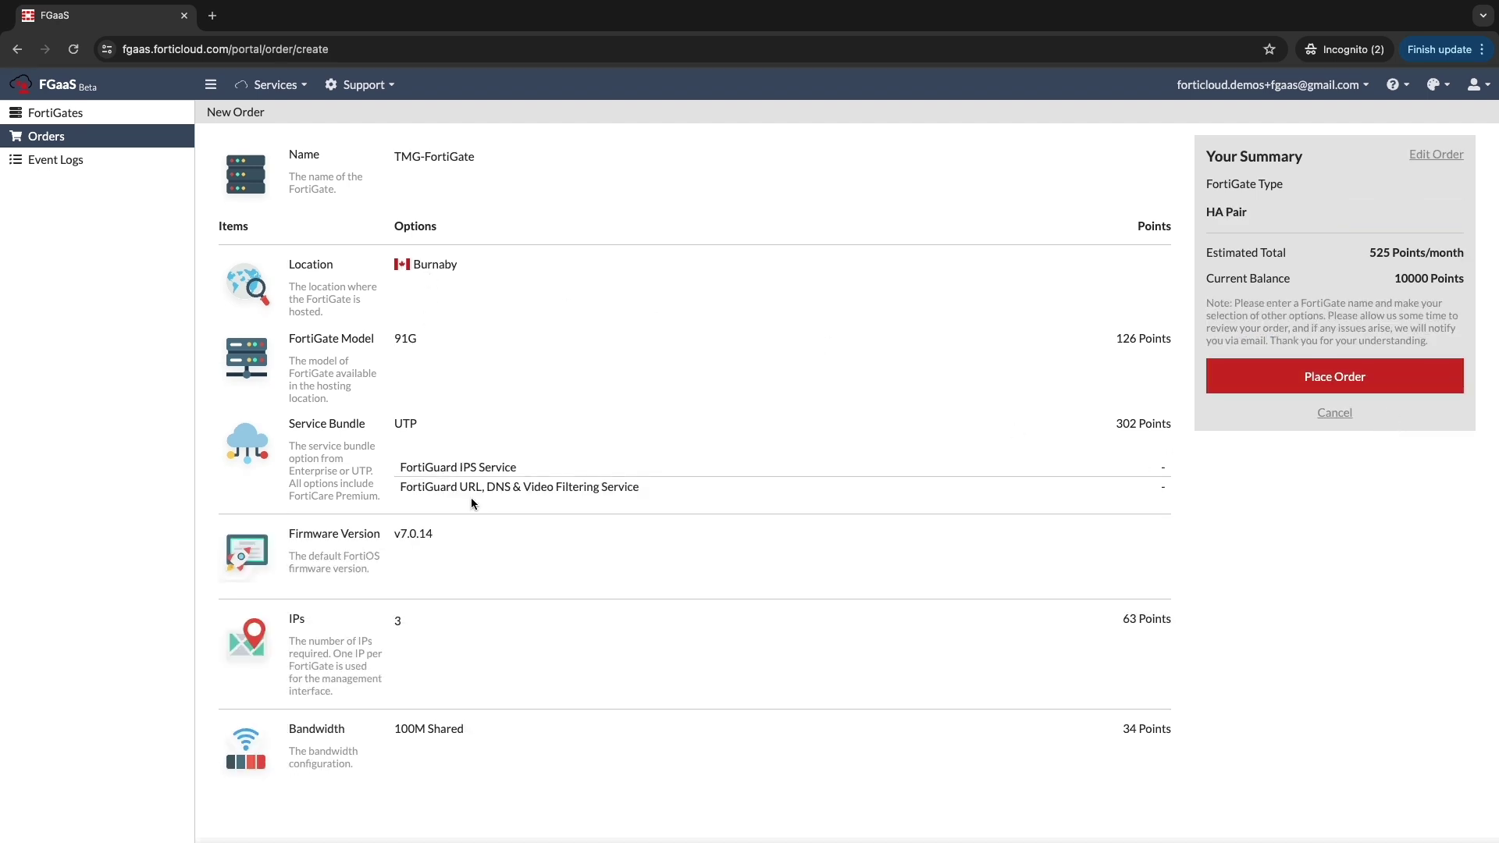
pyautogui.click(1374, 381)
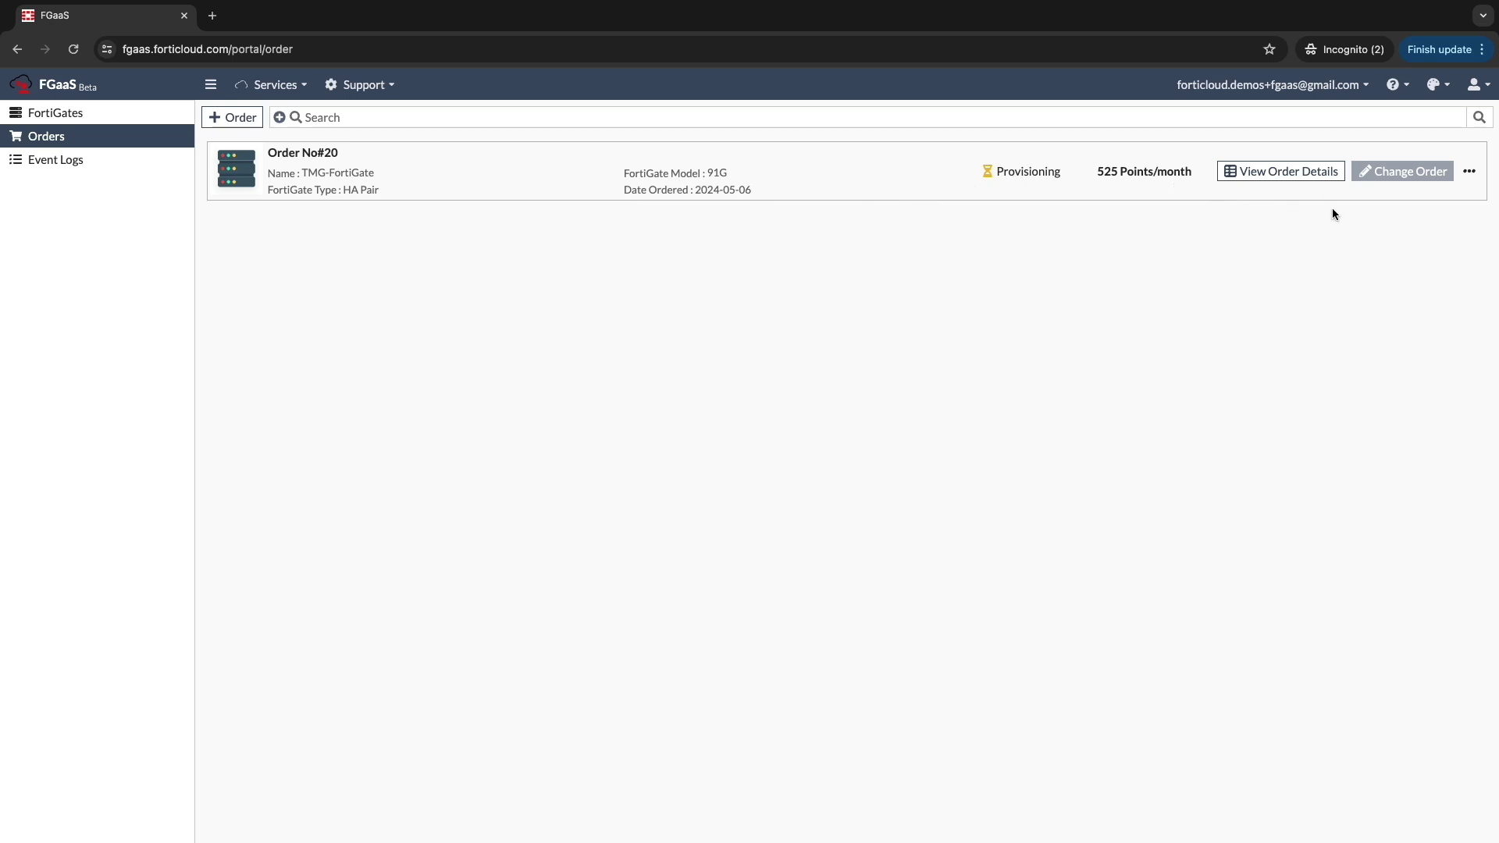
# View order 20's details, then open the FortiGates list with both HA members Active
pyautogui.click(1318, 172)
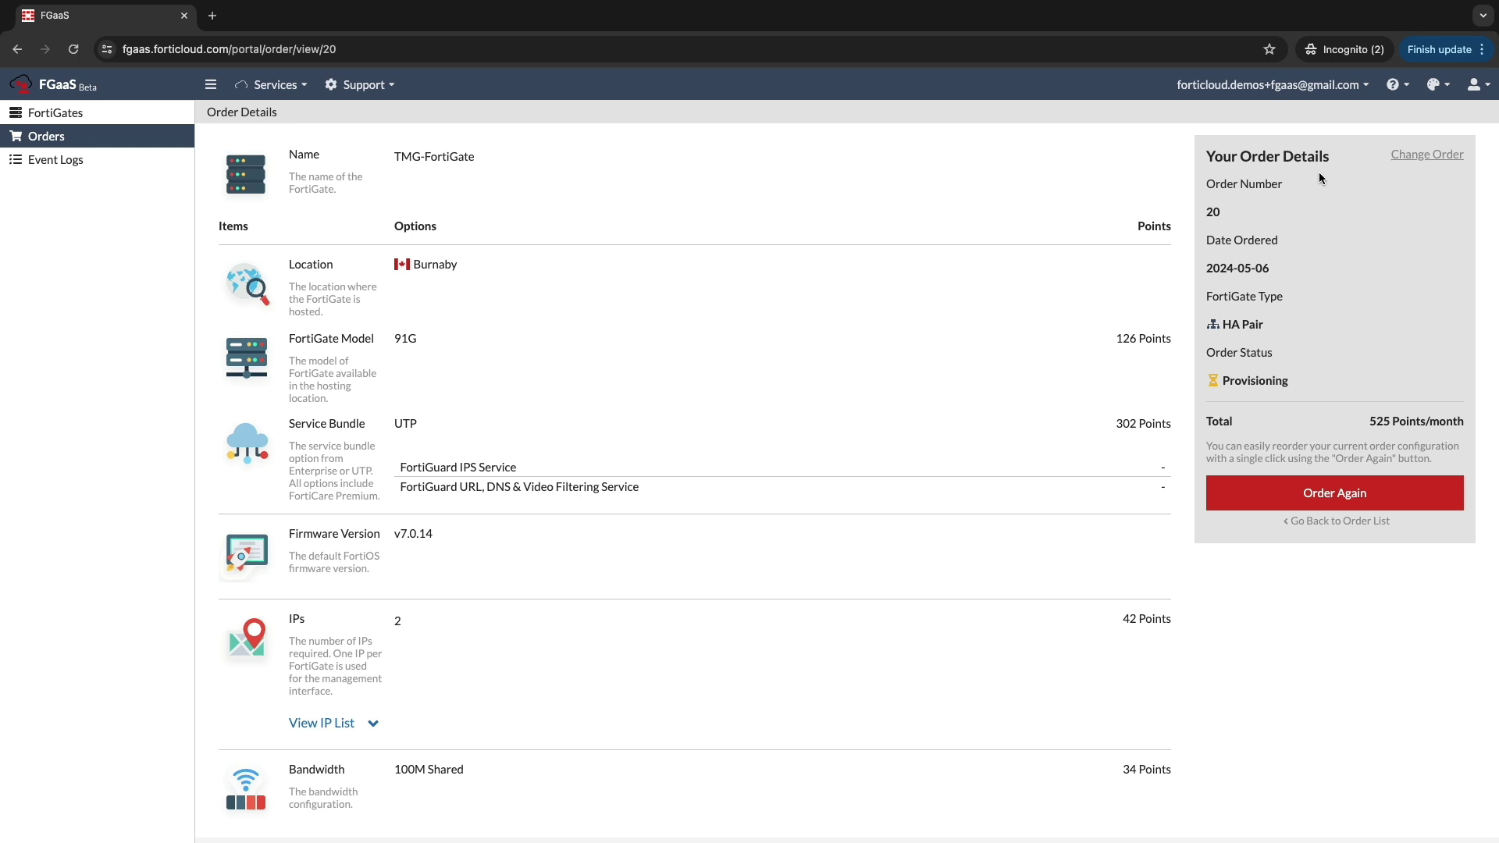
pyautogui.click(66, 113)
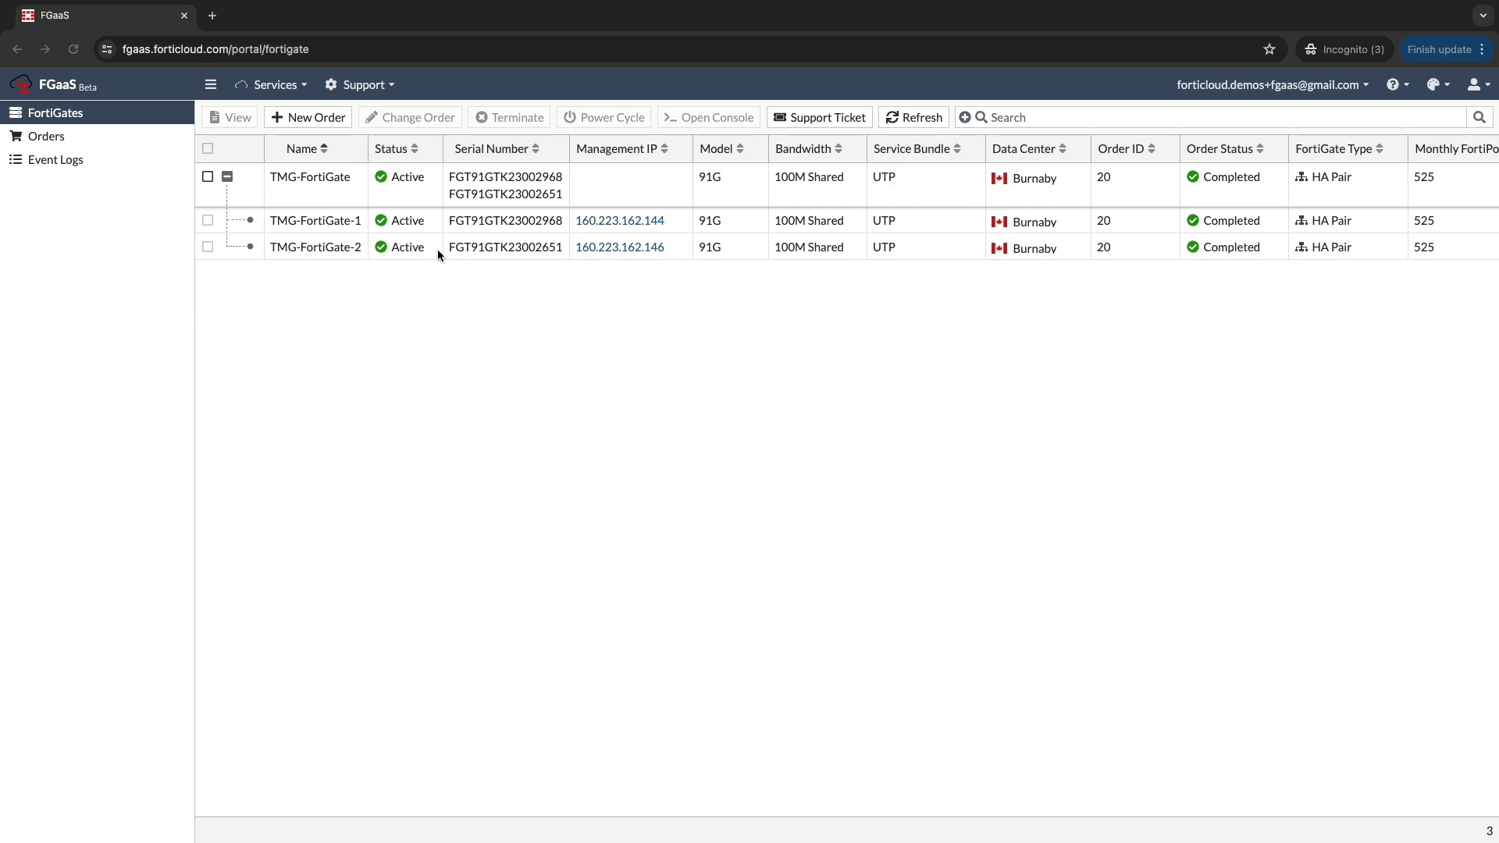
pyautogui.hscroll(1, 683, 295)
pyautogui.hscroll(10, 684, 298)
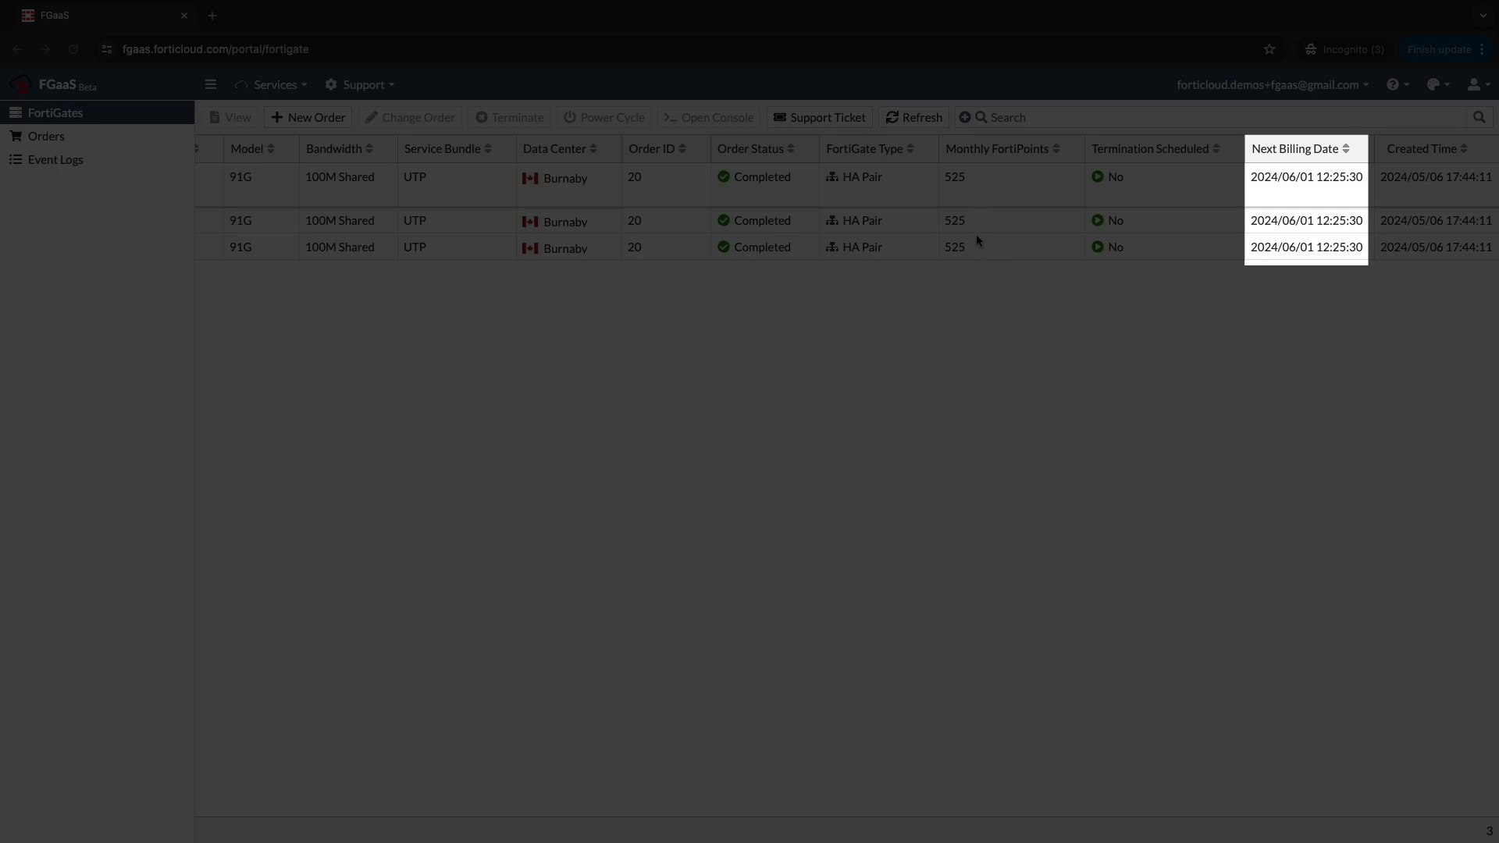
pyautogui.click(232, 227)
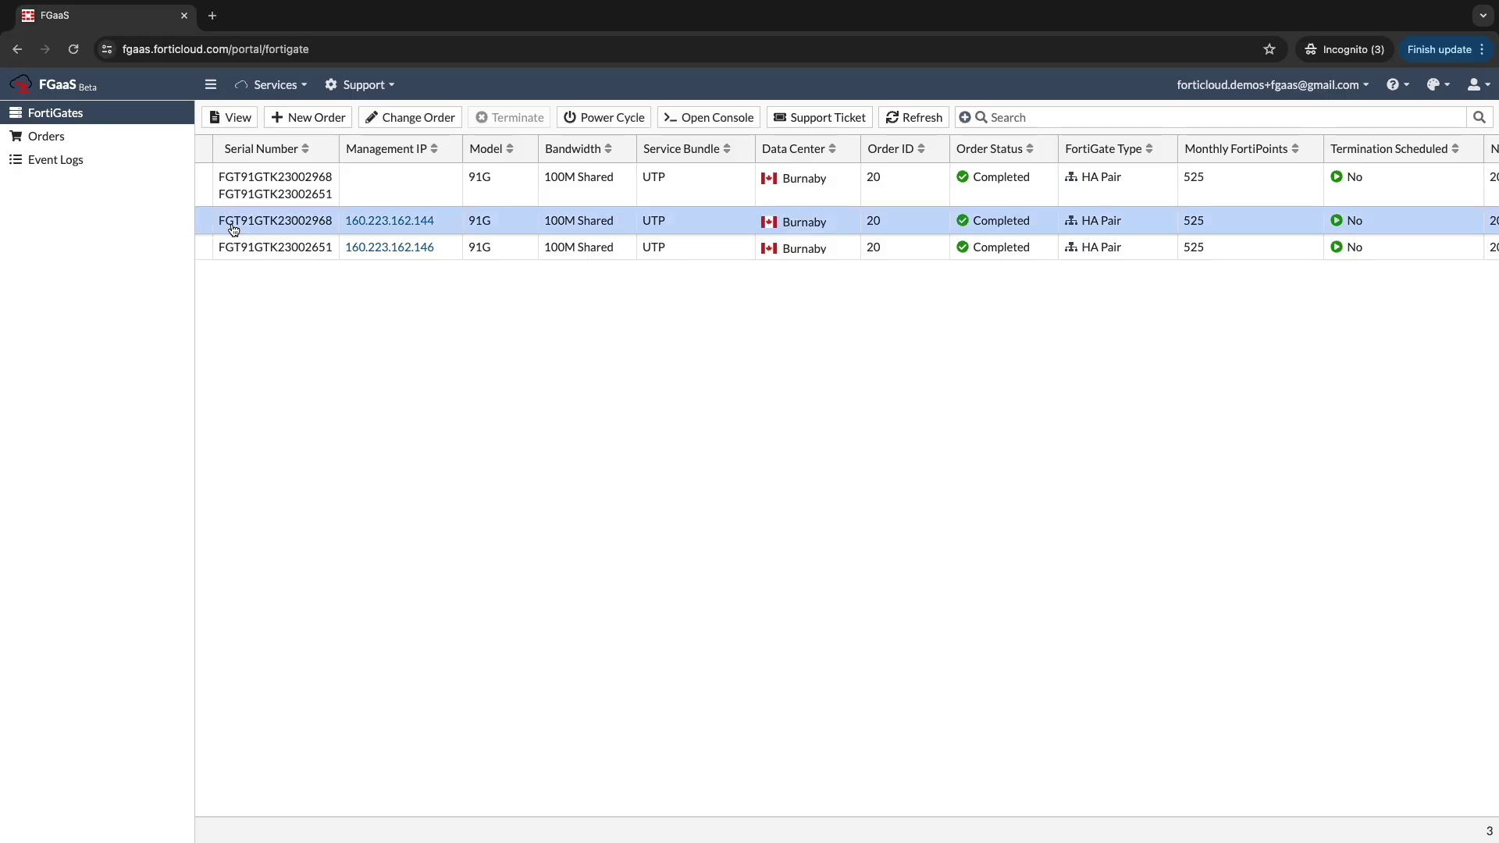
# Open TMG-FortiGate-1's details, copy its initial password, and return to the FortiGates list
pyautogui.click(239, 119)
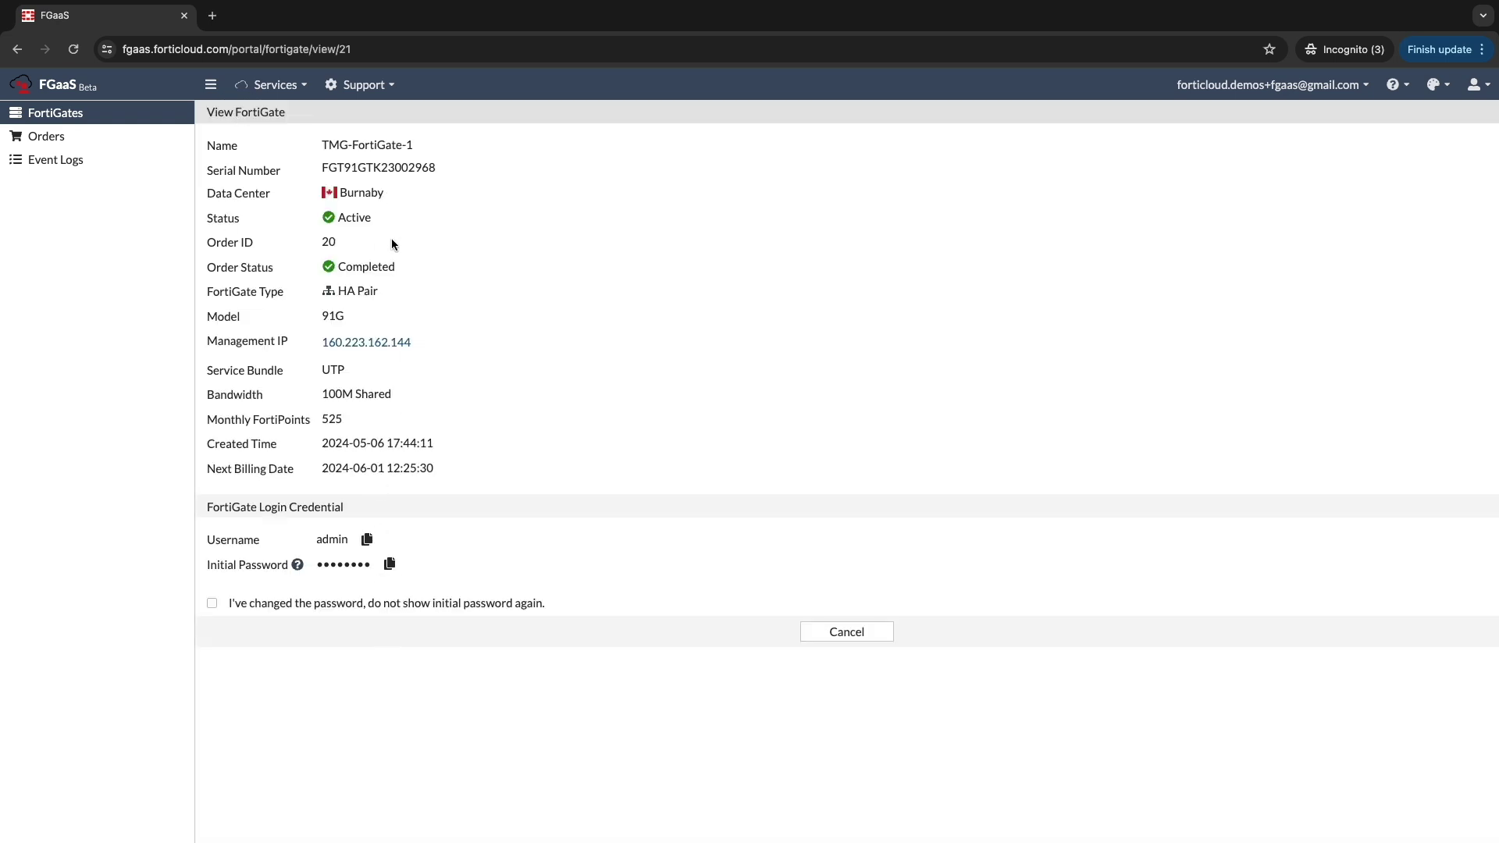
pyautogui.click(390, 565)
pyautogui.click(390, 565)
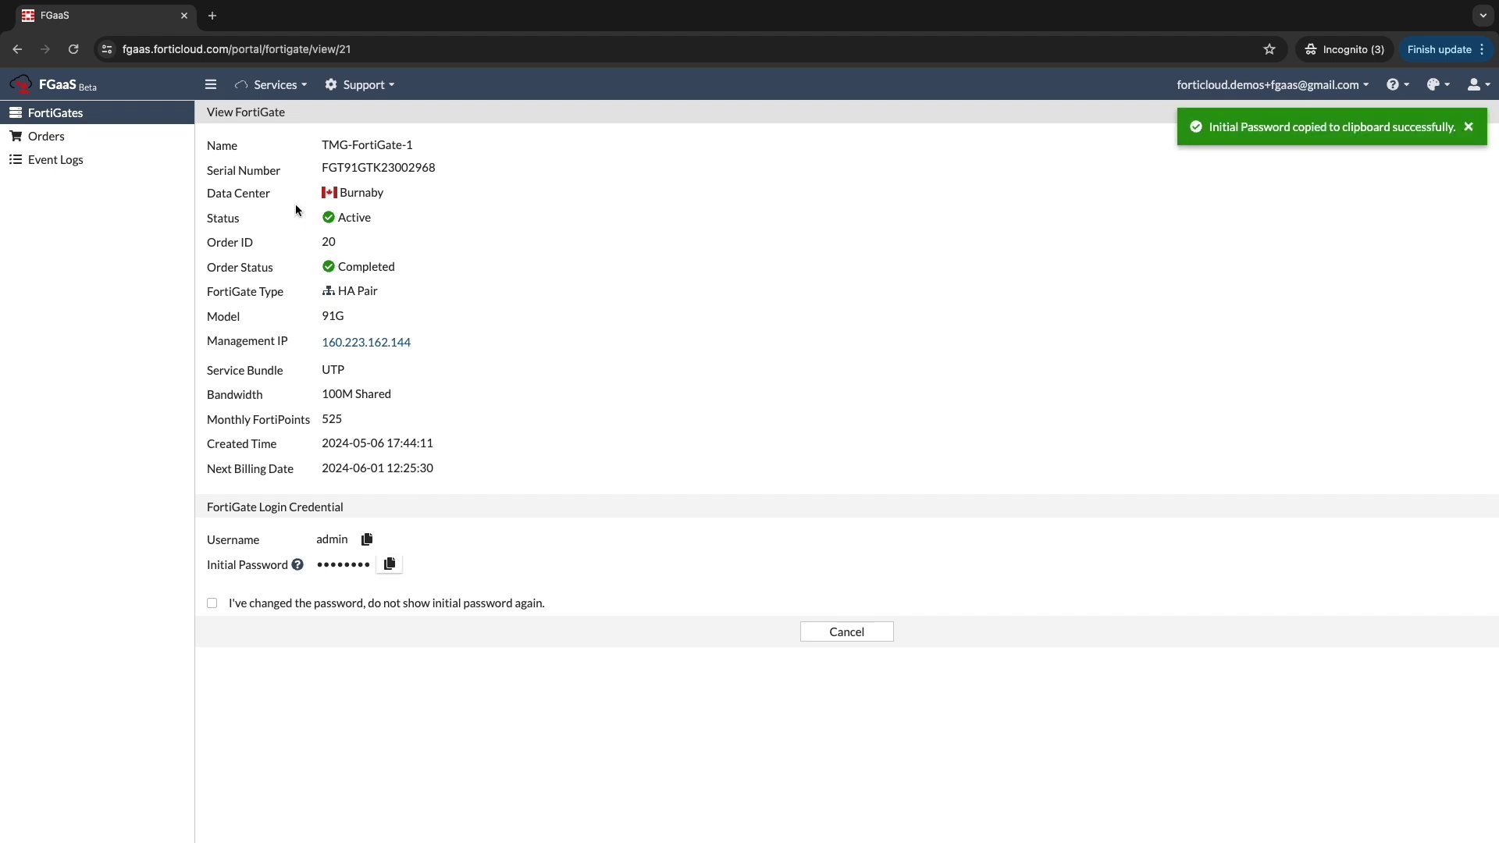
pyautogui.click(79, 114)
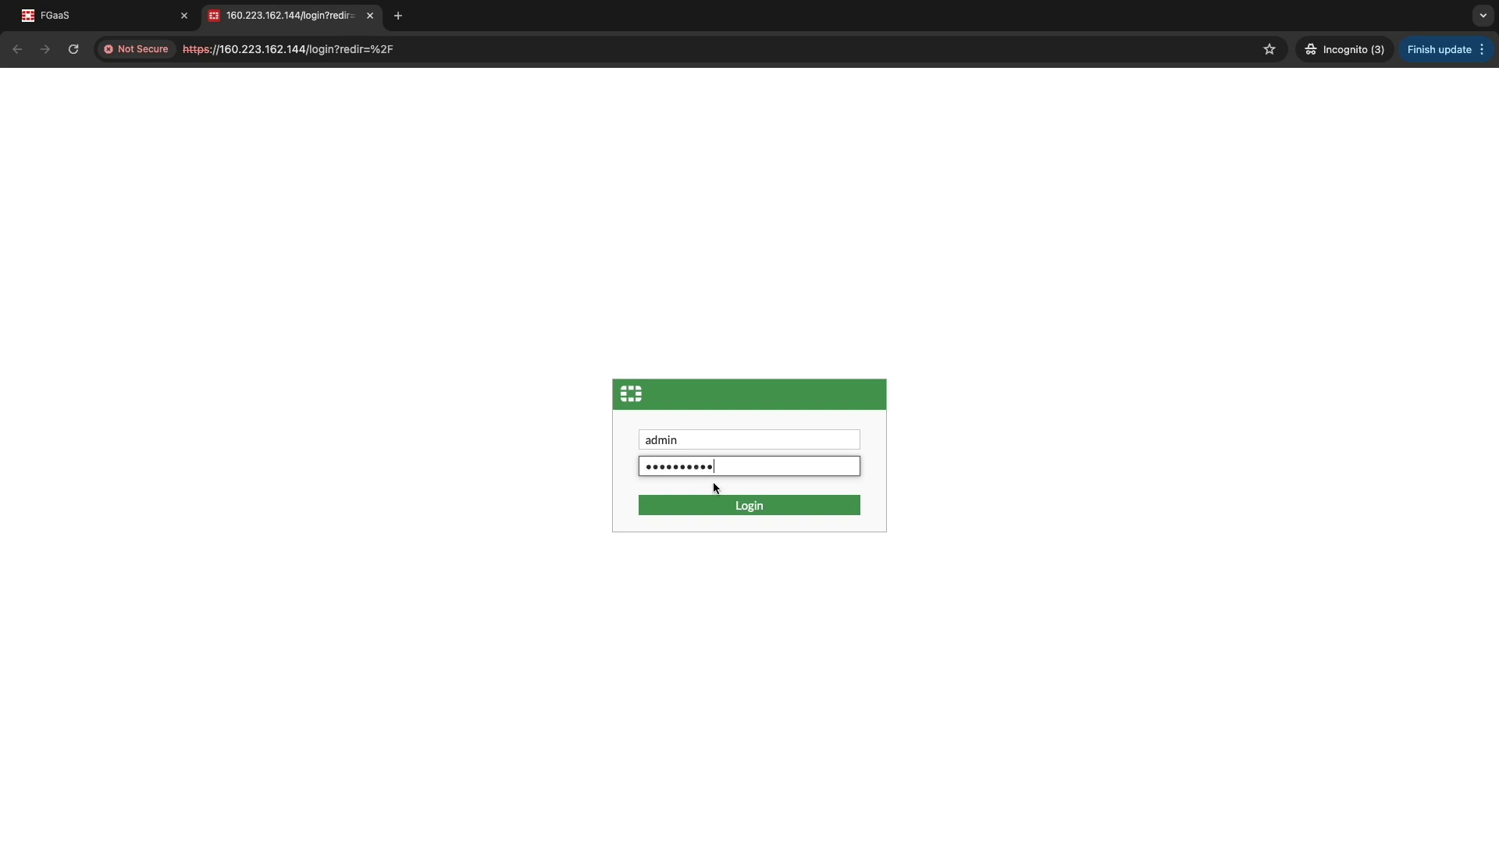
# Log in to the FortiGate-91G, postpone setup, dismiss the what's-new video, and expand the System menu
pyautogui.click(716, 510)
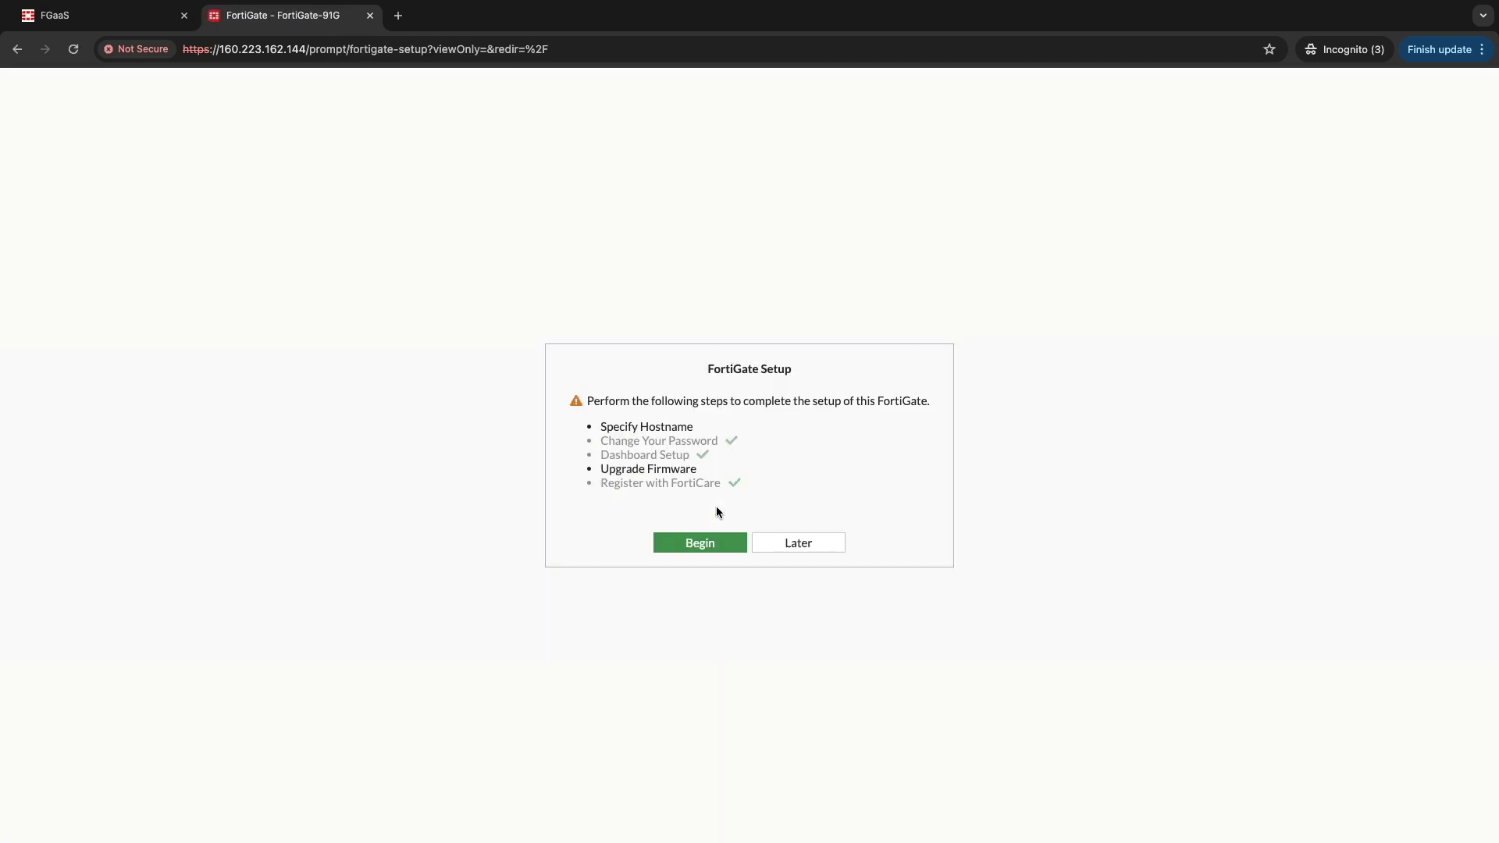
pyautogui.click(798, 547)
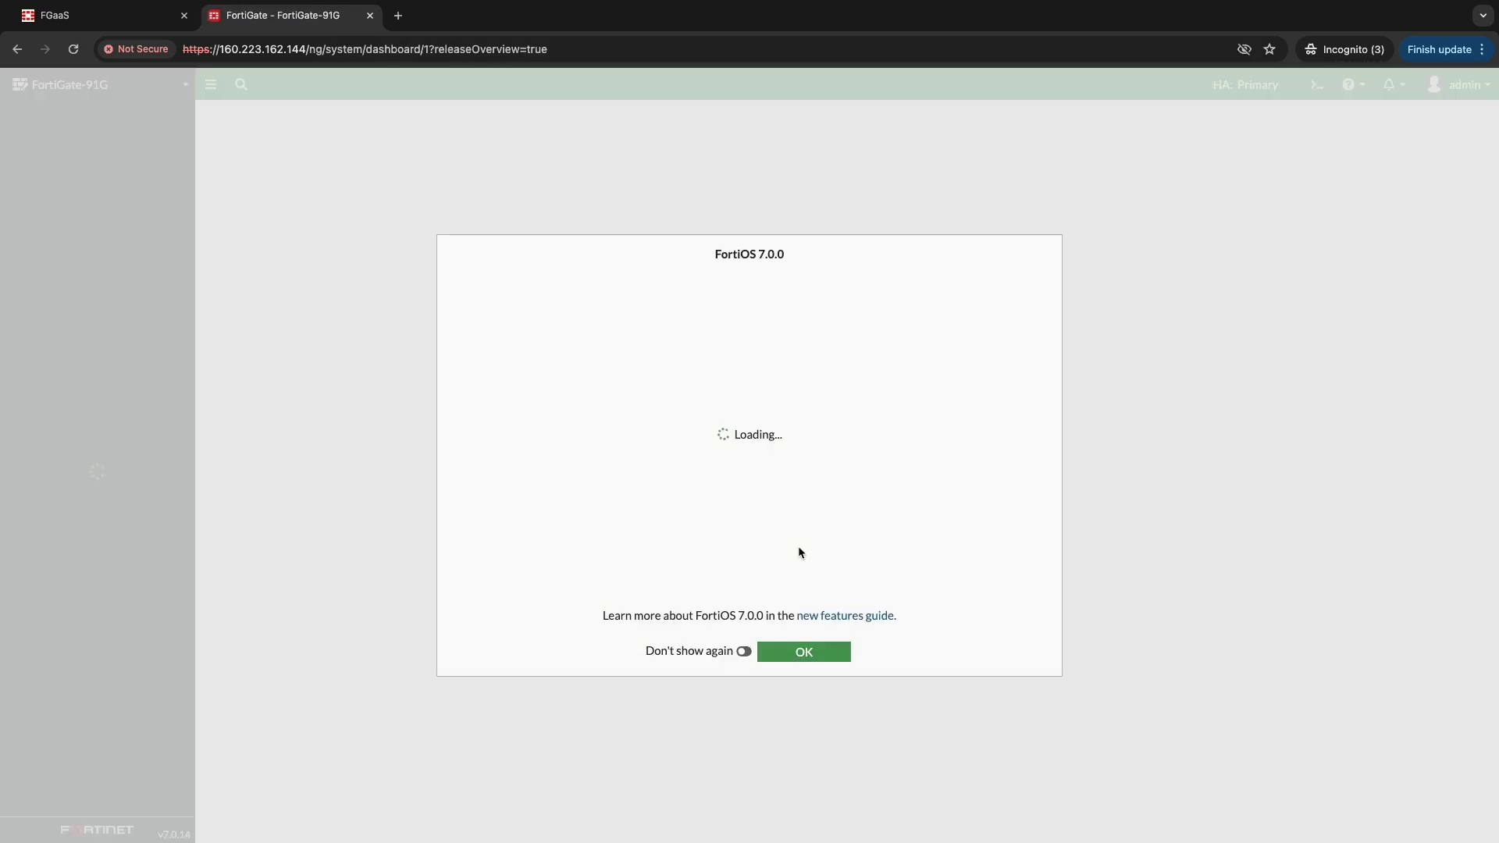
pyautogui.click(804, 654)
pyautogui.click(101, 566)
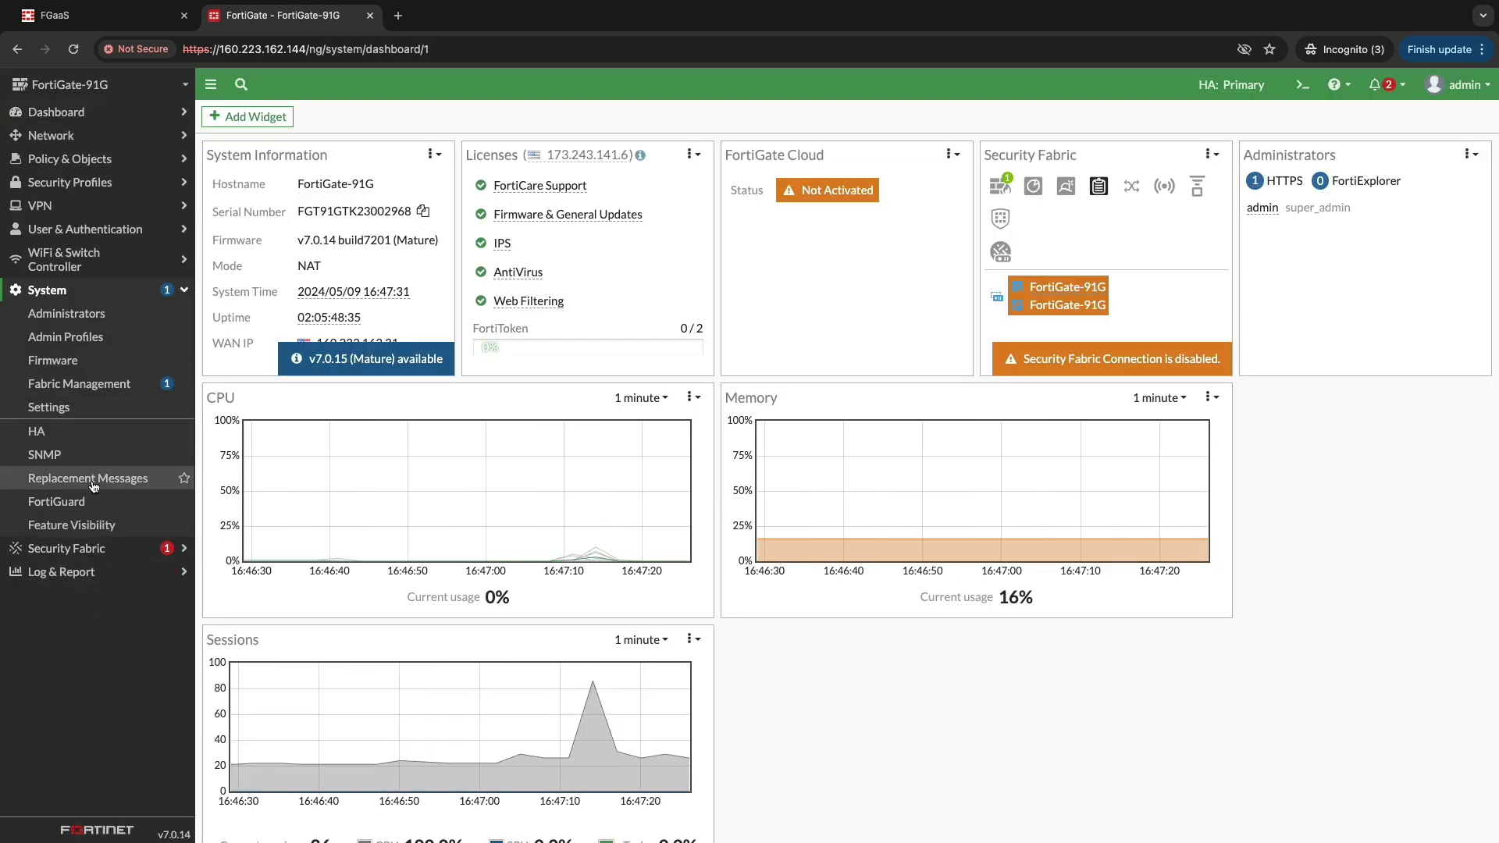
pyautogui.click(86, 434)
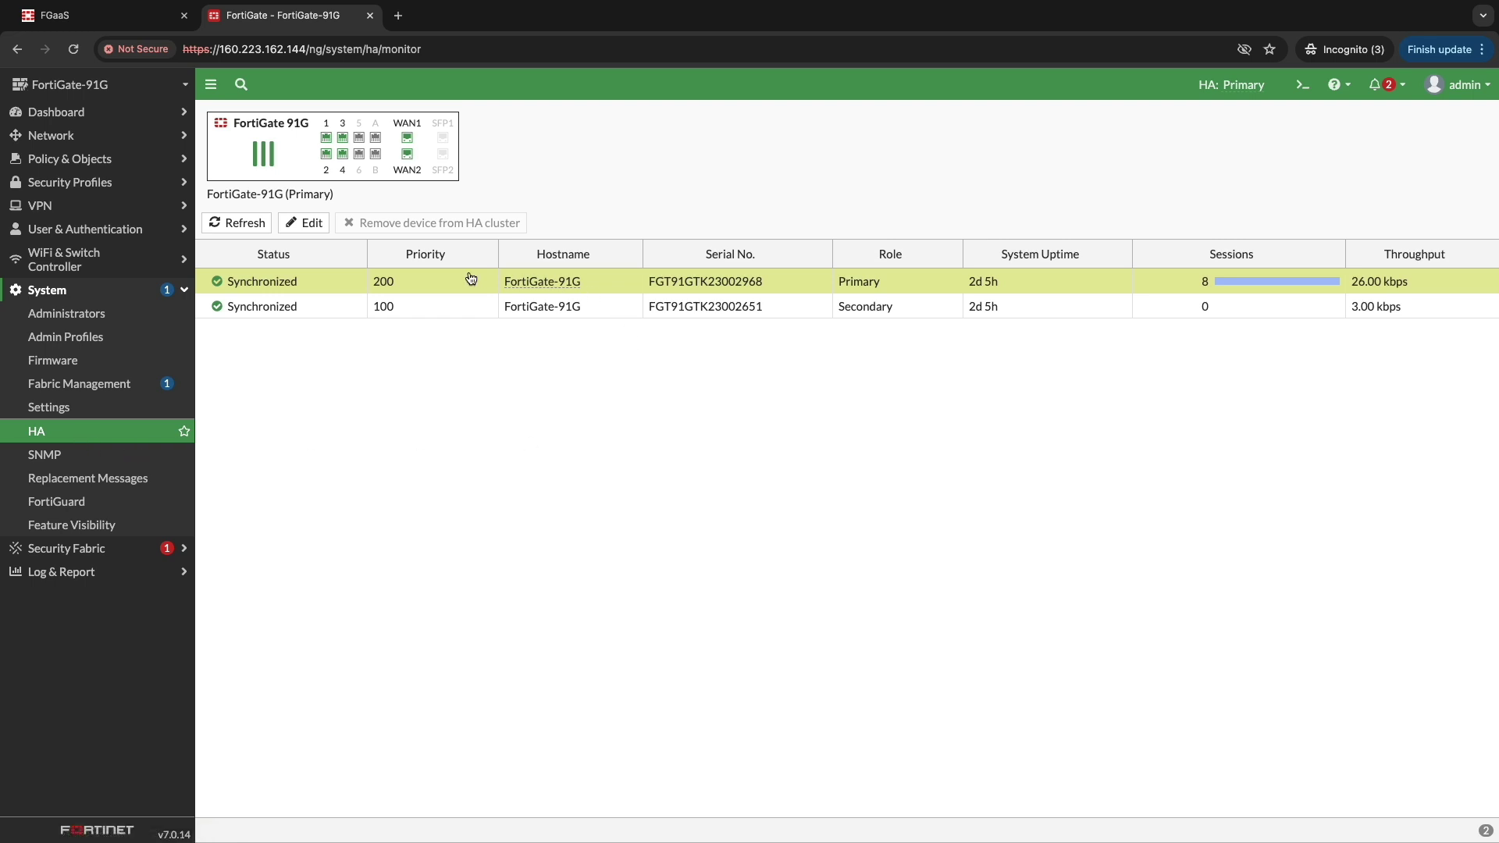
pyautogui.moveTo(556, 289)
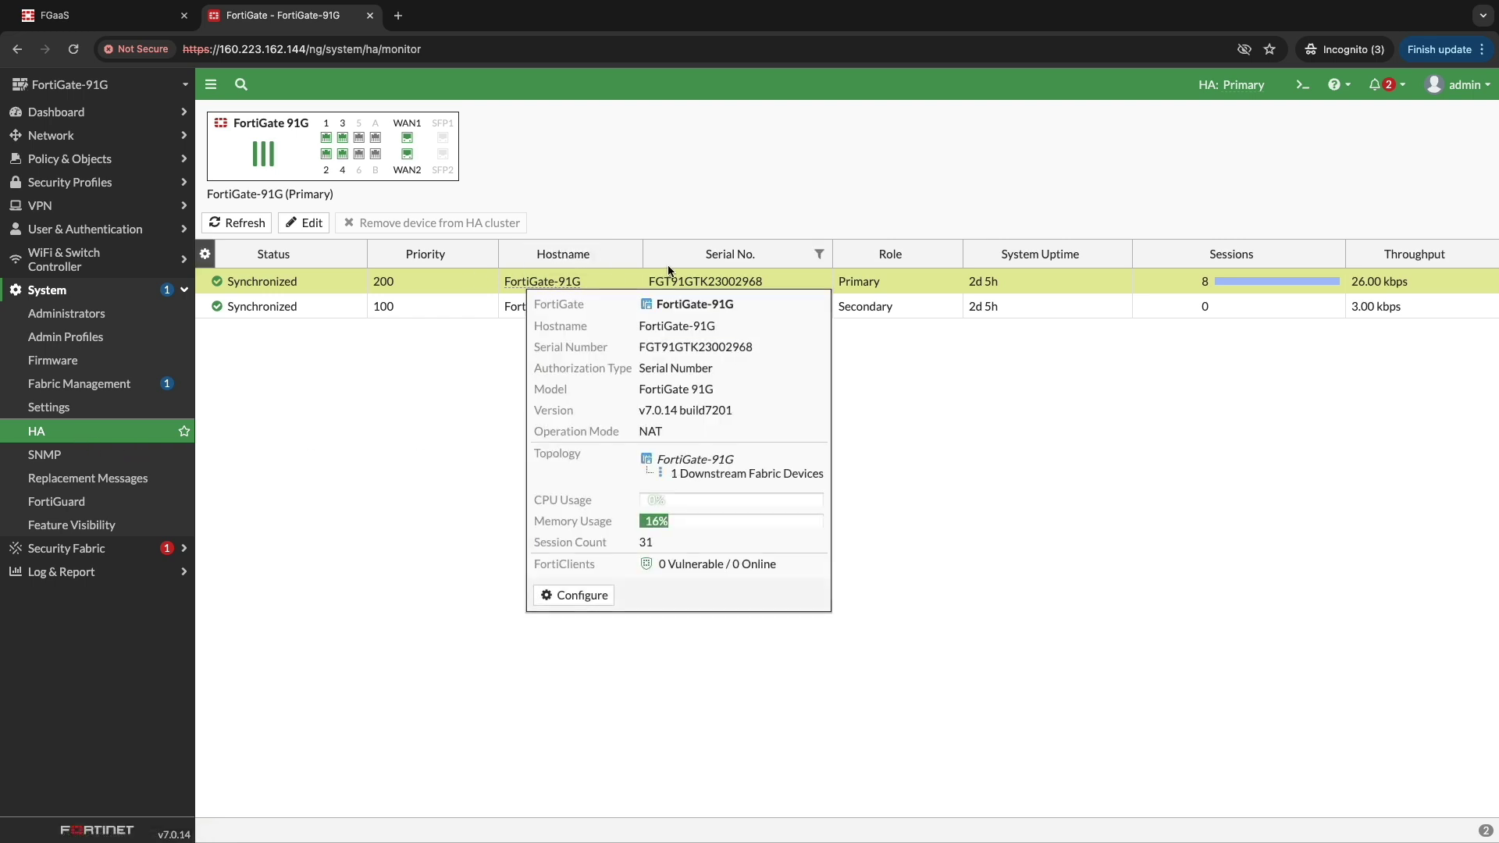
pyautogui.click(90, 113)
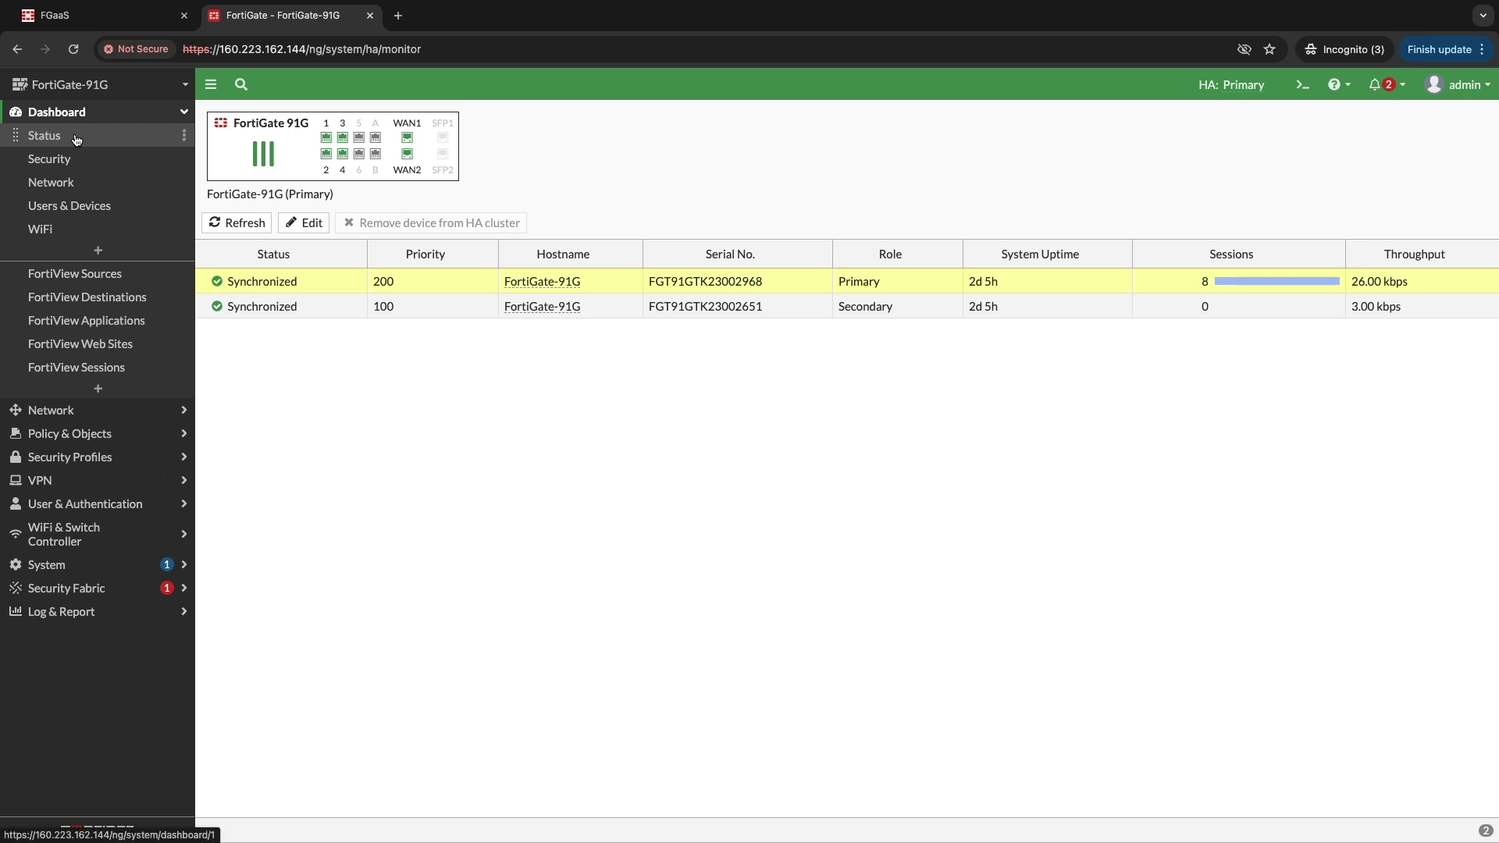
pyautogui.click(76, 137)
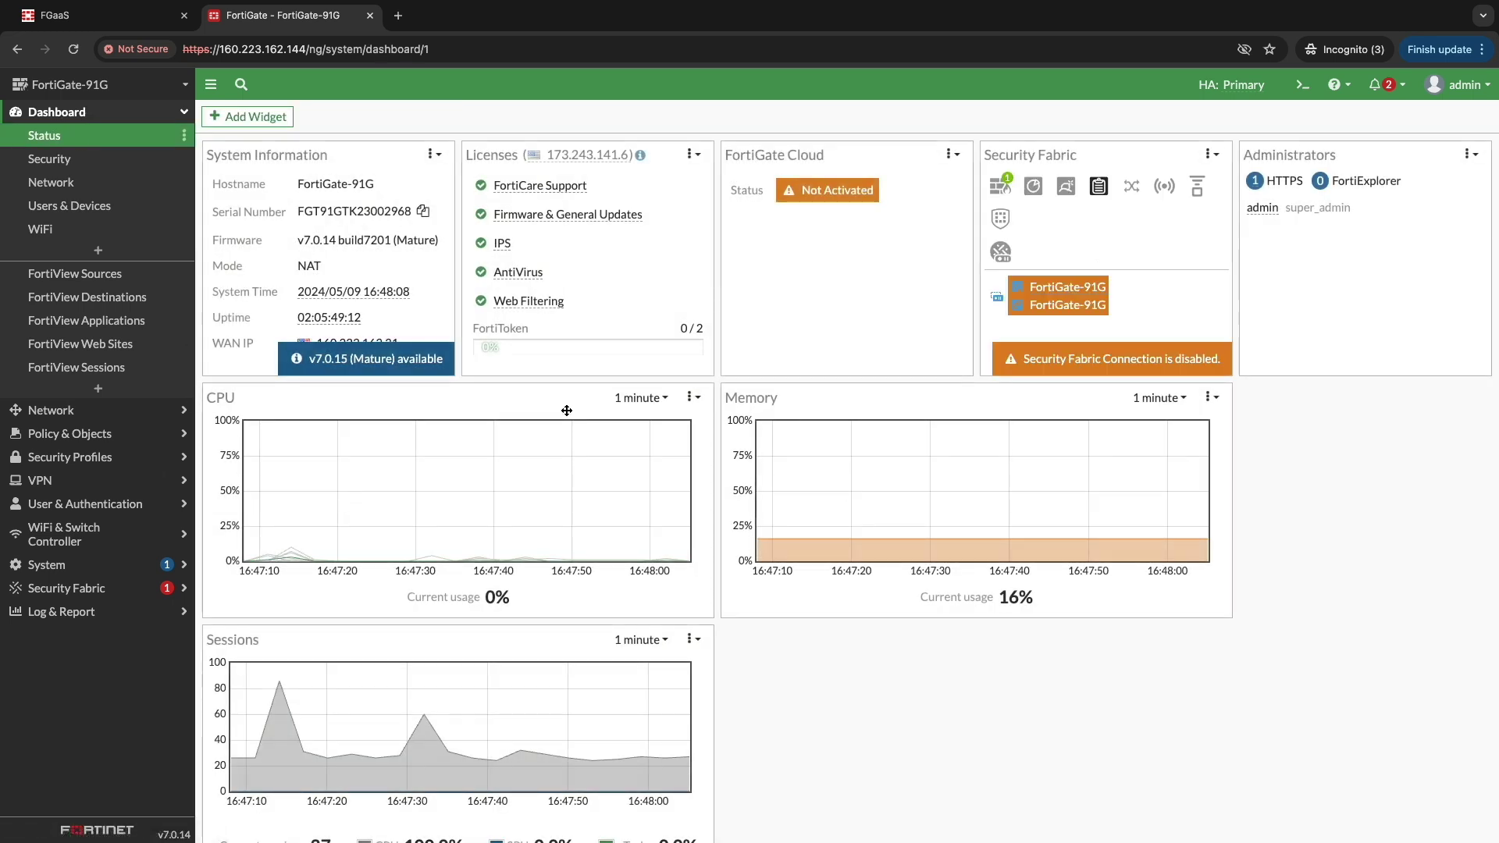
pyautogui.moveTo(552, 283)
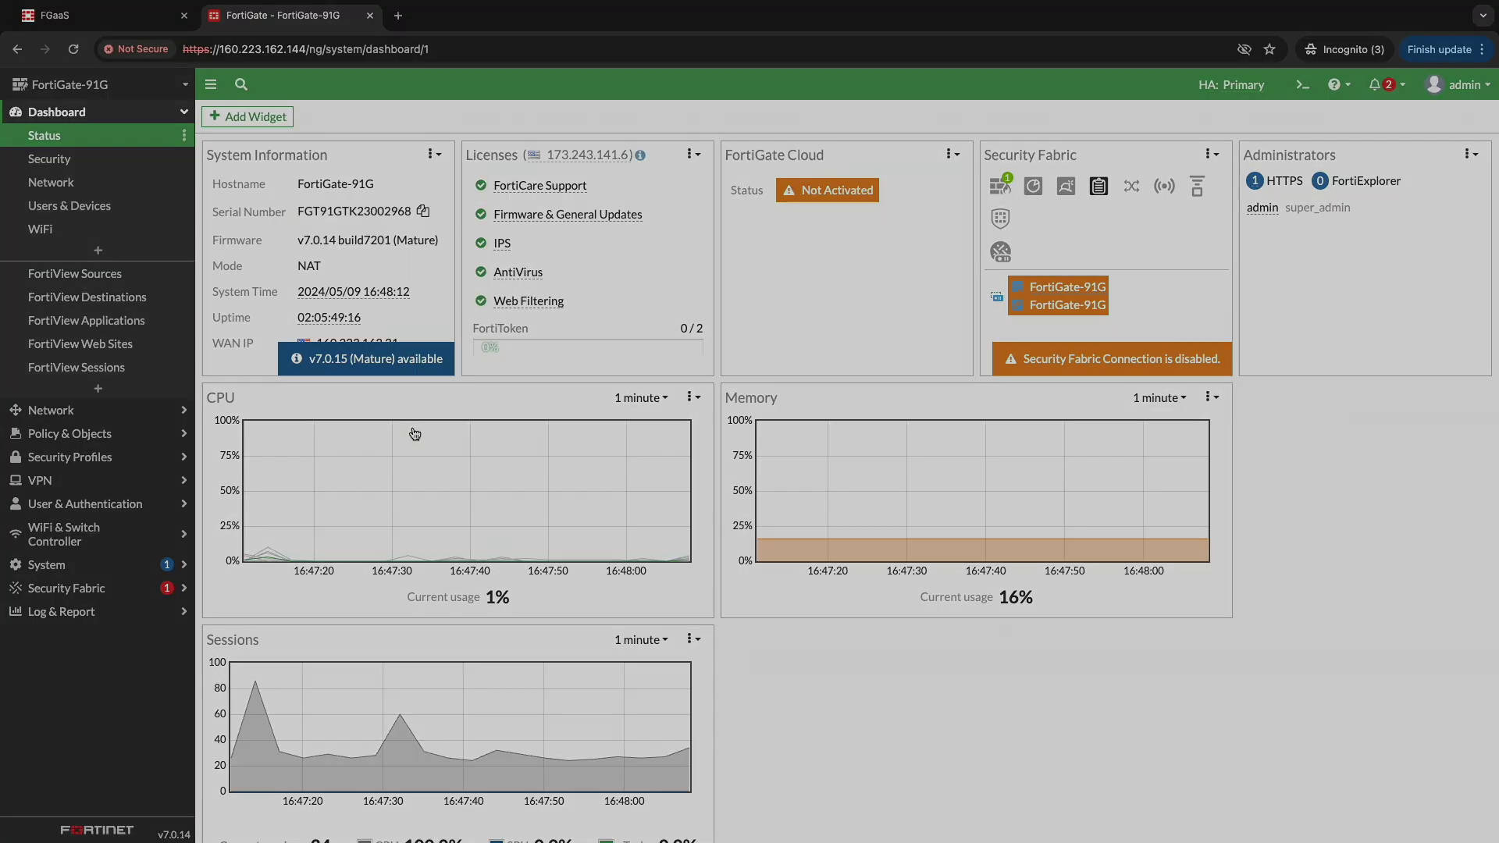